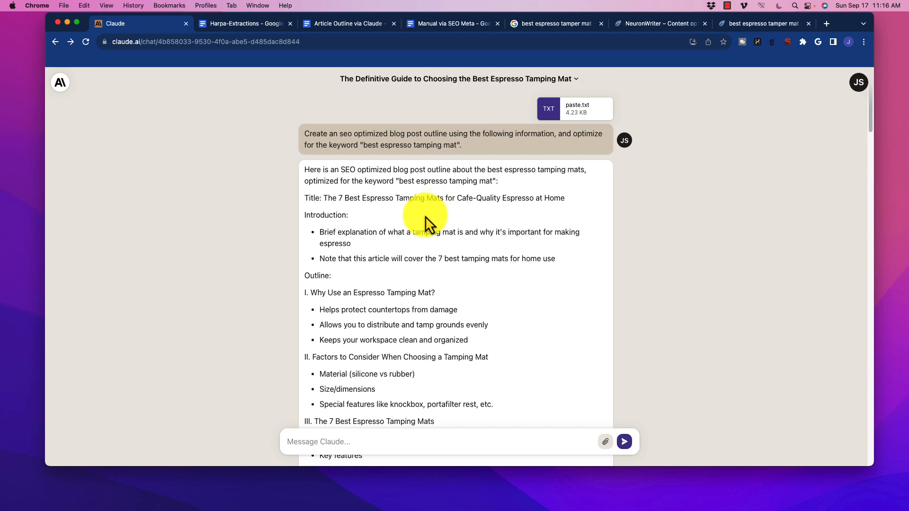
Step: Review the SEO blog post outlines Claude generated for the keyword "best espresso tamping mat", through to the focus keyphrases
scroll(371, 187, "down", 20)
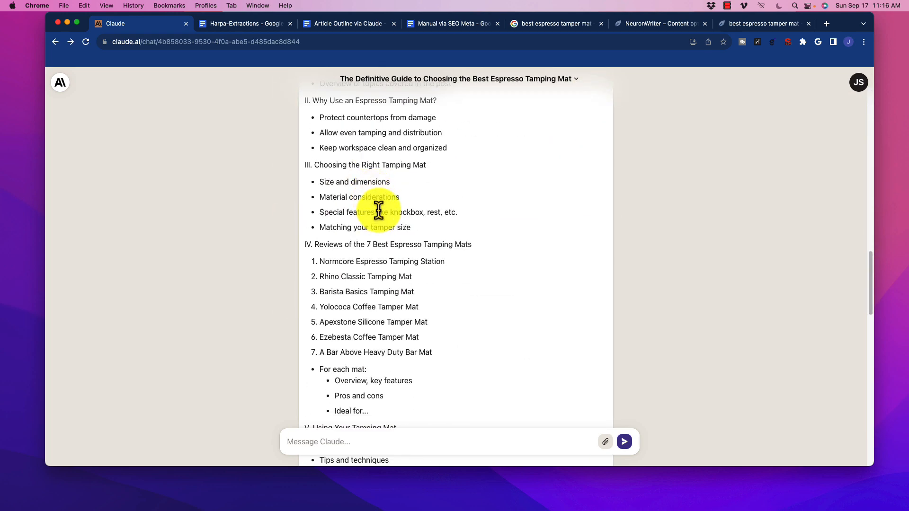
scroll(372, 225, "down", 15)
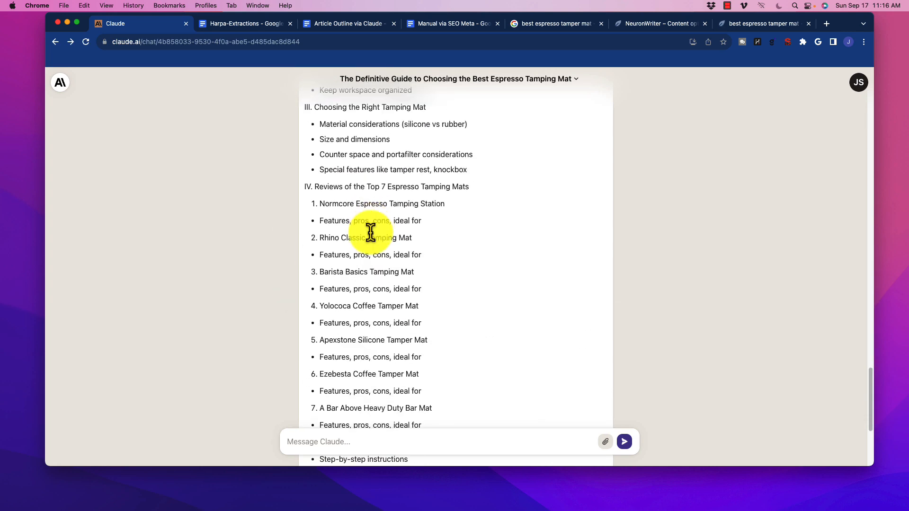
scroll(379, 244, "down", 5)
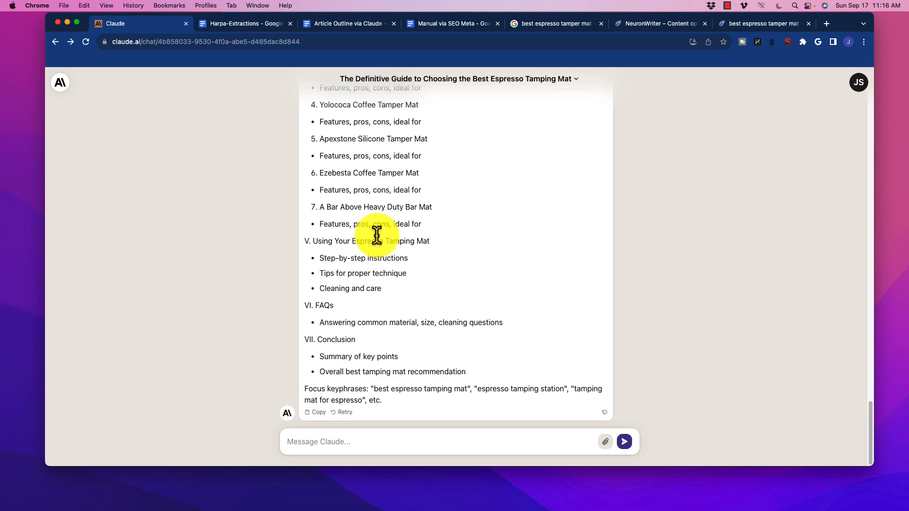
scroll(404, 250, "up", 15)
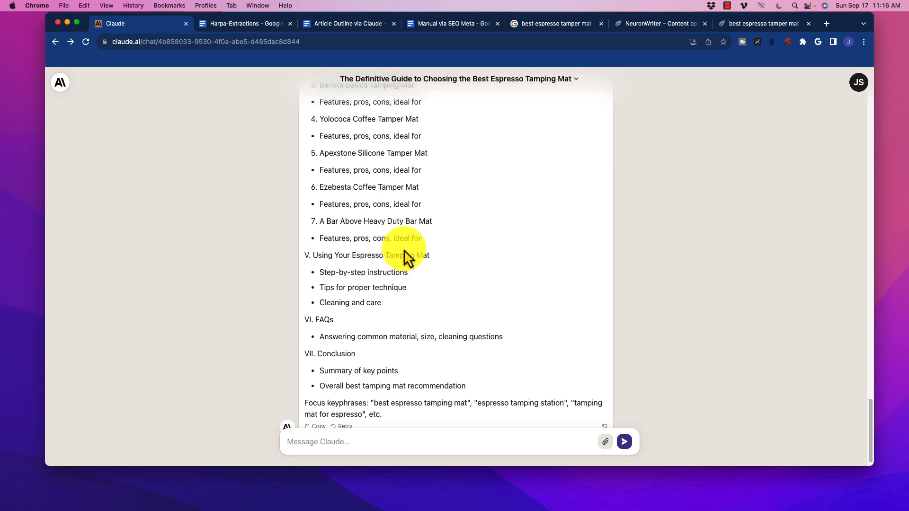
scroll(404, 250, "up", 5)
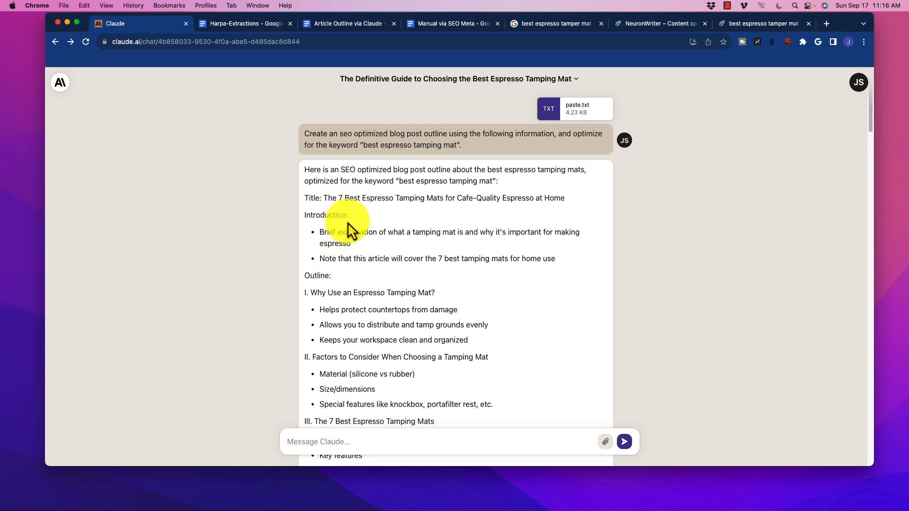
Step: Switch to the Google results for "best espresso tamper mat" and survey the AI overview, organic results, related questions and product listings
left_click(549, 24)
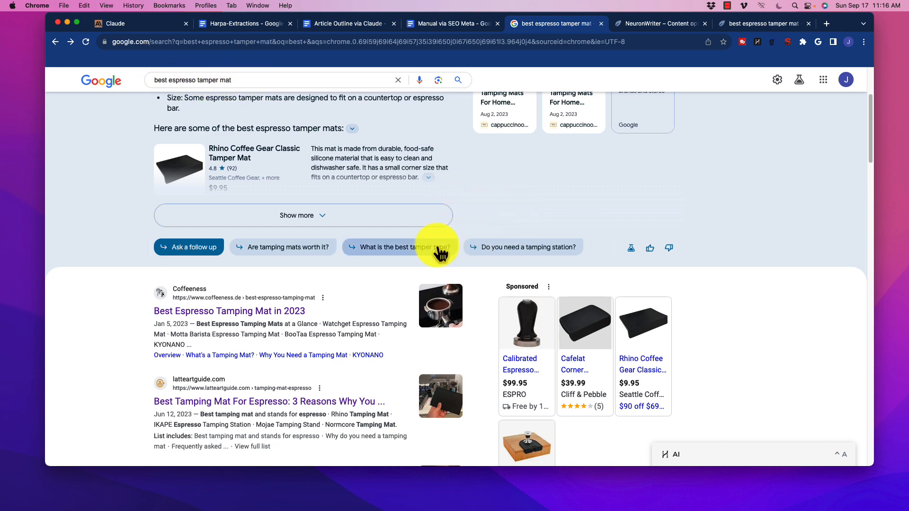
scroll(226, 251, "up", 5)
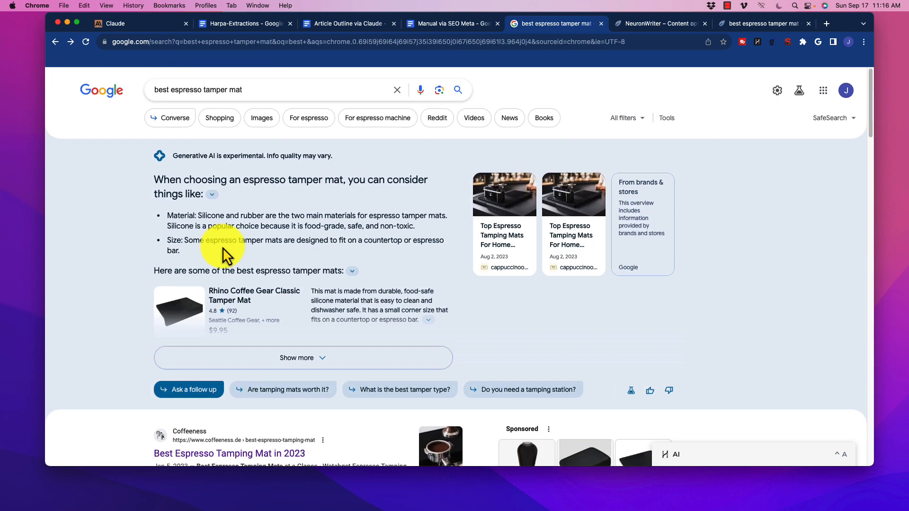
scroll(240, 254, "down", 6)
scroll(239, 255, "down", 3)
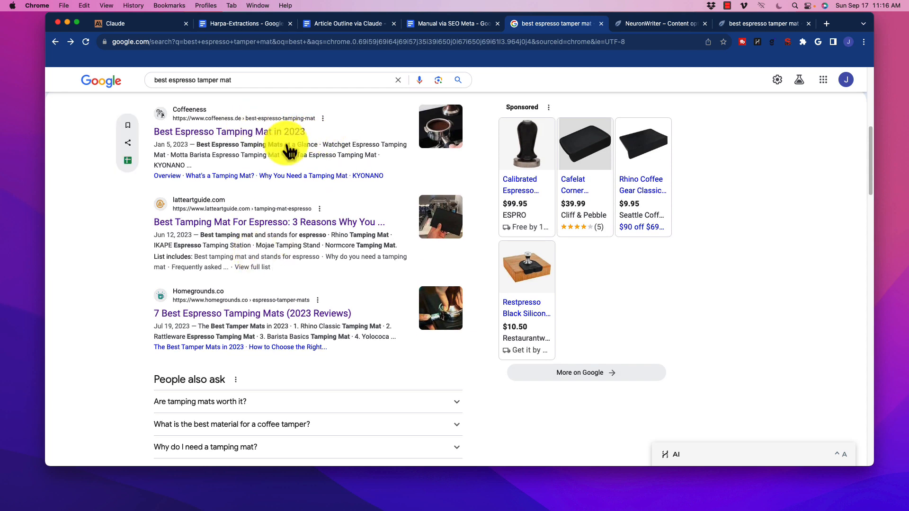
scroll(260, 354, "down", 6)
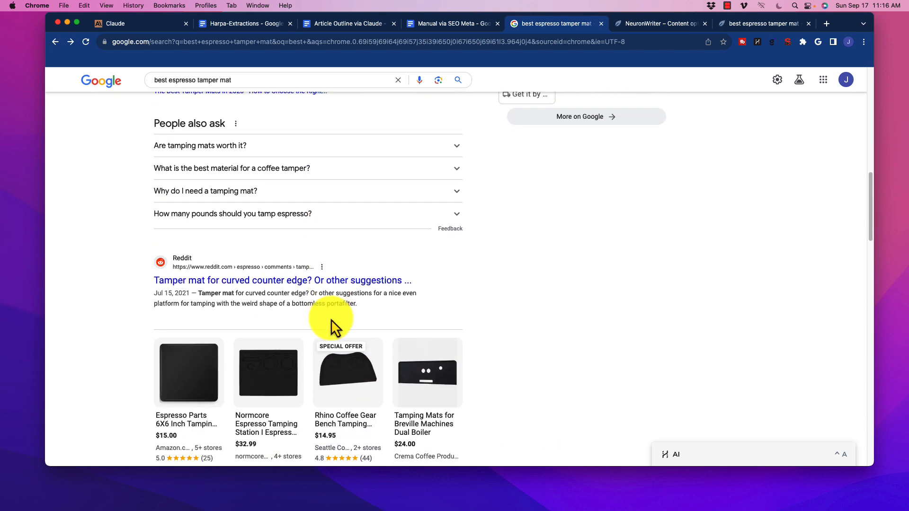
scroll(265, 319, "down", 6)
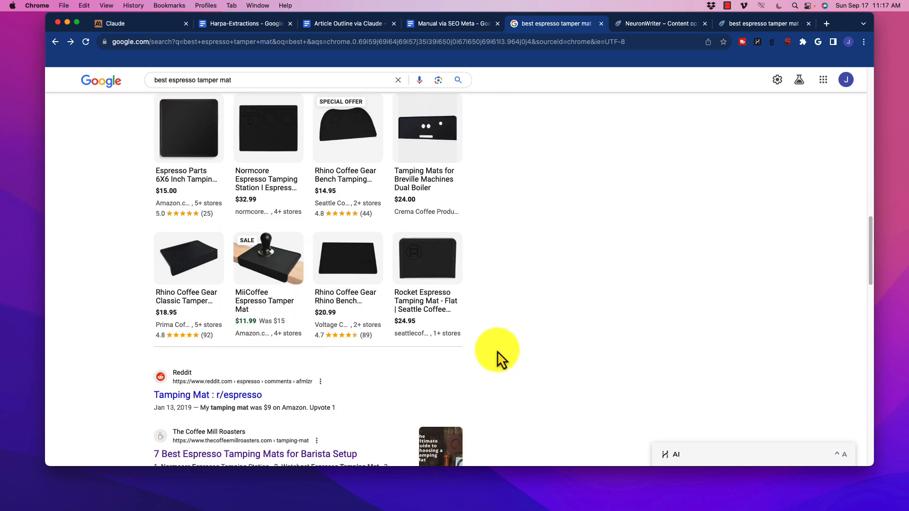
scroll(478, 343, "down", 1)
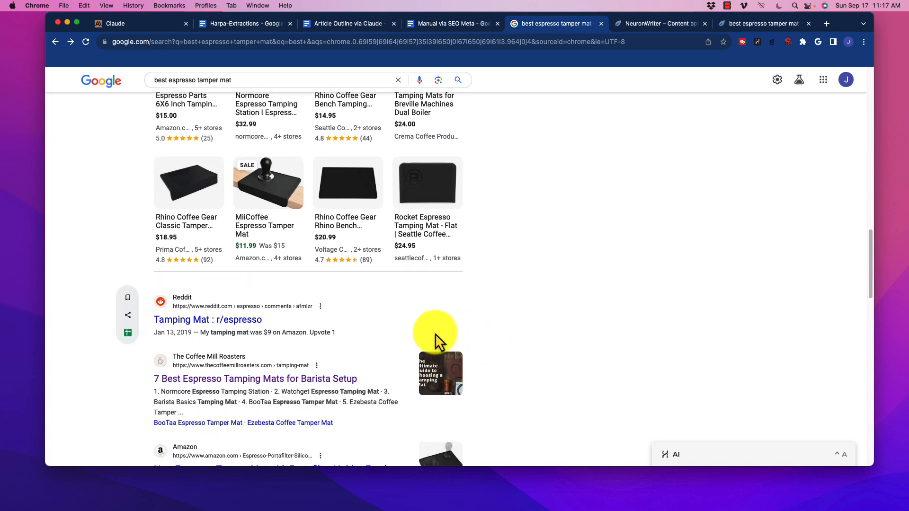
scroll(357, 337, "down", 4)
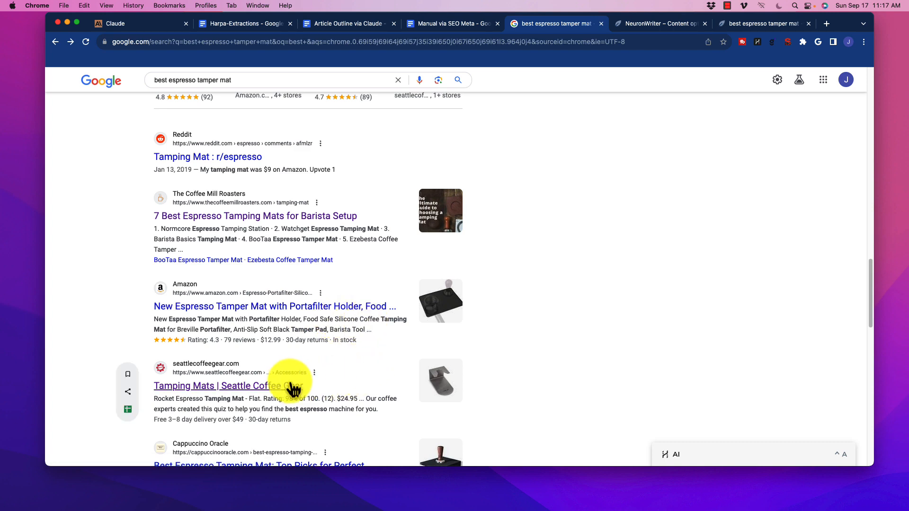
scroll(369, 362, "up", 20)
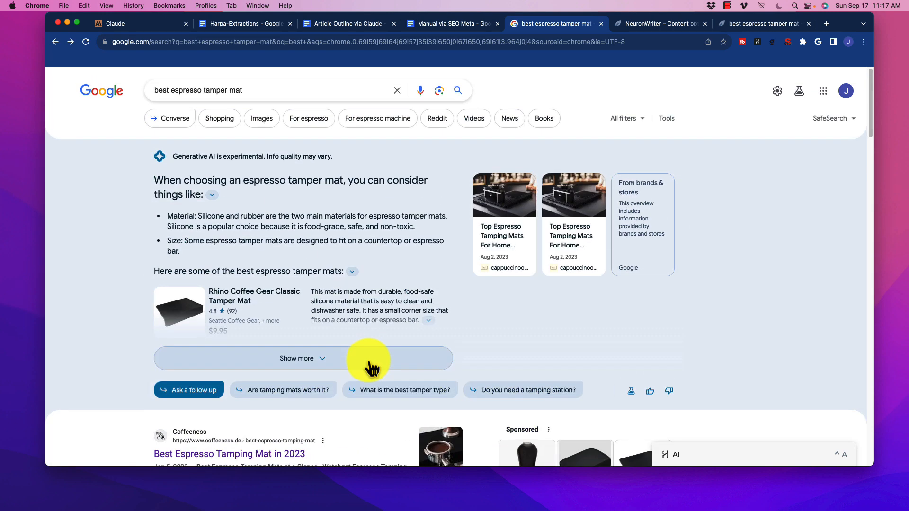
Step: Compare the top-ranking tamping mat articles from Coffeeness, latteartguide.com and Homegrounds with the Reddit and shopping results
scroll(354, 345, "down", 8)
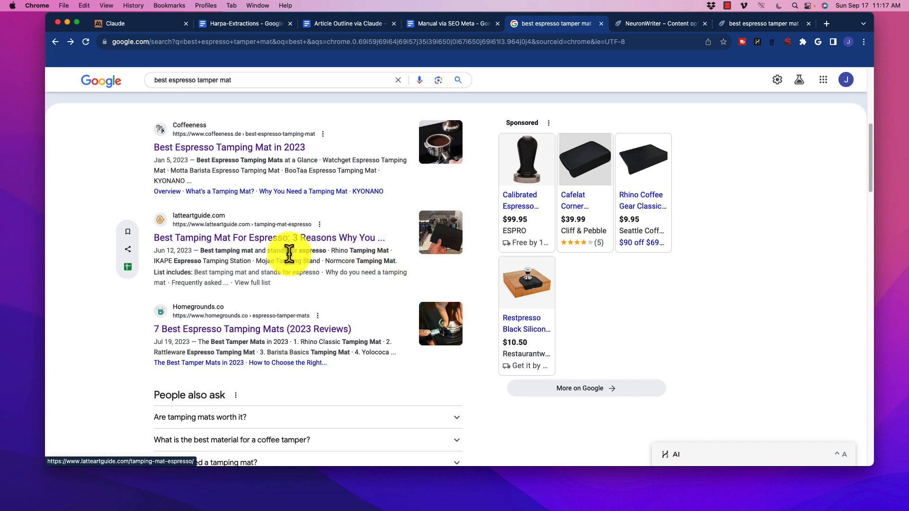
scroll(290, 255, "down", 1)
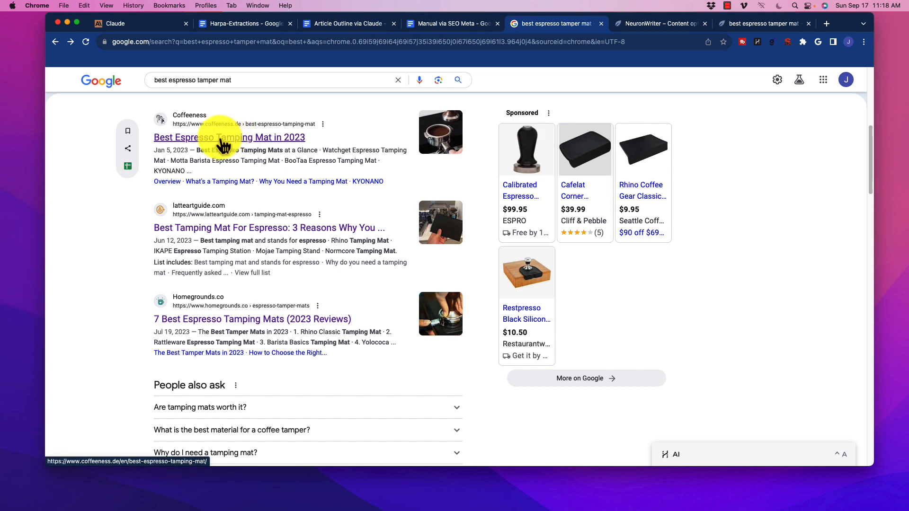
scroll(229, 228, "up", 7)
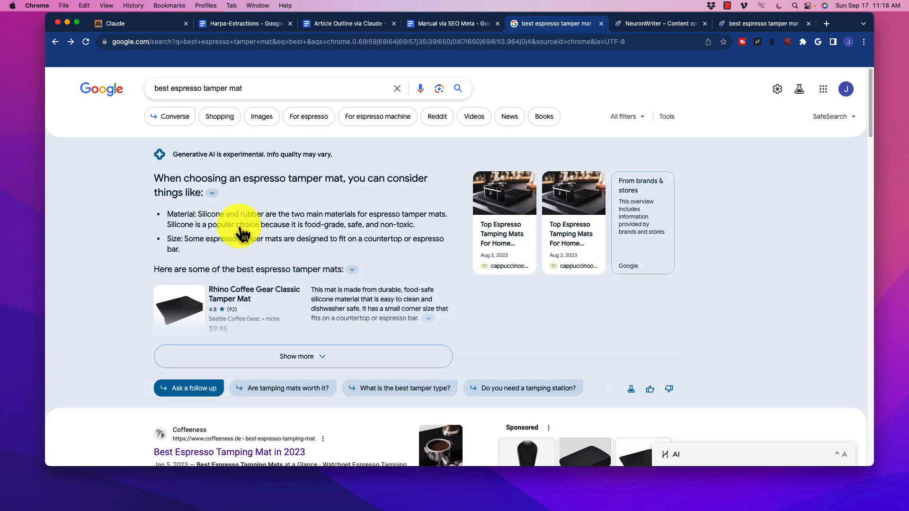
scroll(242, 230, "down", 12)
scroll(247, 232, "down", 6)
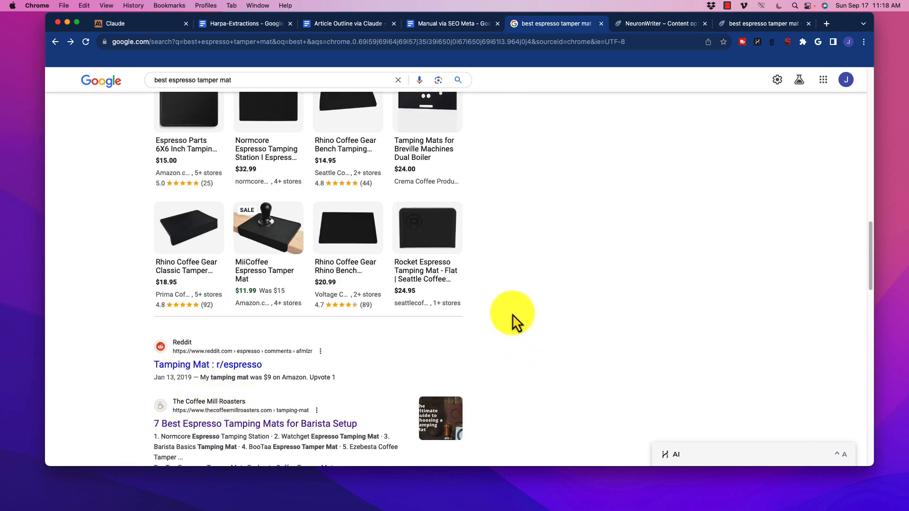
scroll(513, 315, "up", 7)
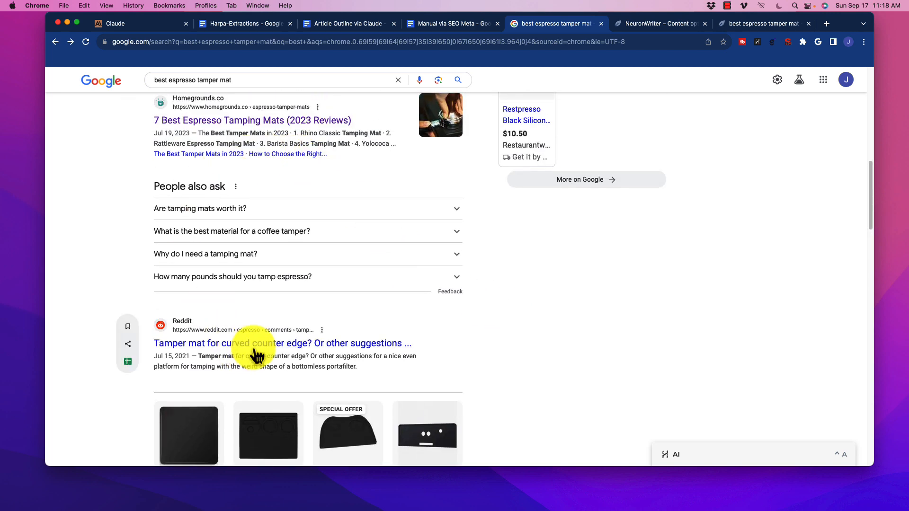
scroll(246, 323, "up", 5)
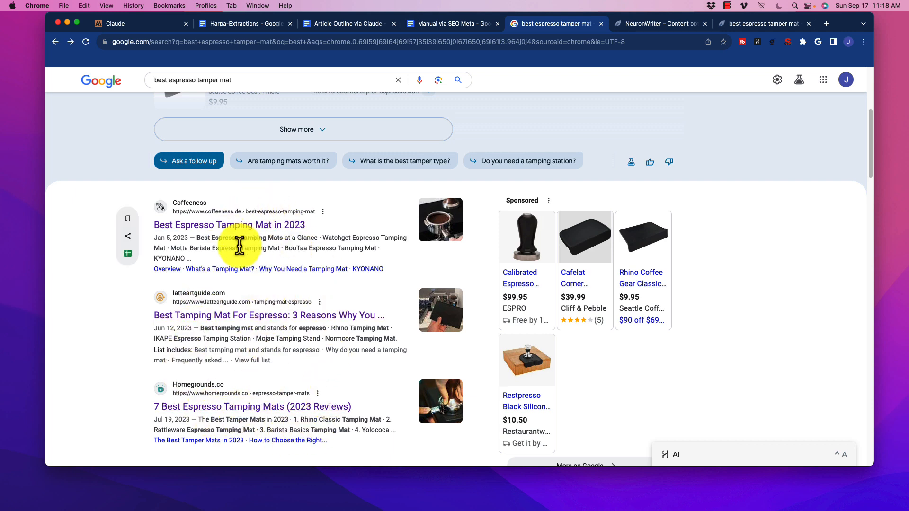
Step: Recheck which search results are articles and open the Coffeeness article "Best Espresso Tamping Mat in 2023"
scroll(256, 332, "down", 3)
scroll(260, 336, "down", 2)
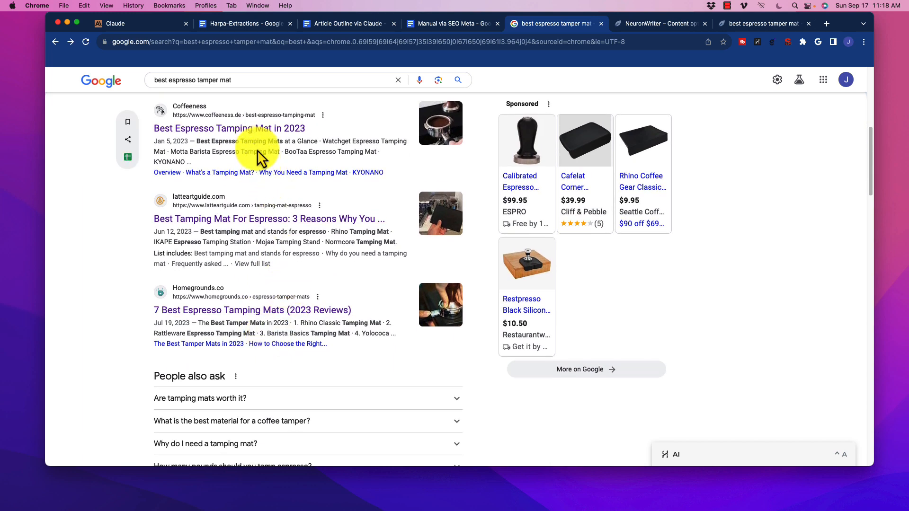
scroll(291, 280, "down", 8)
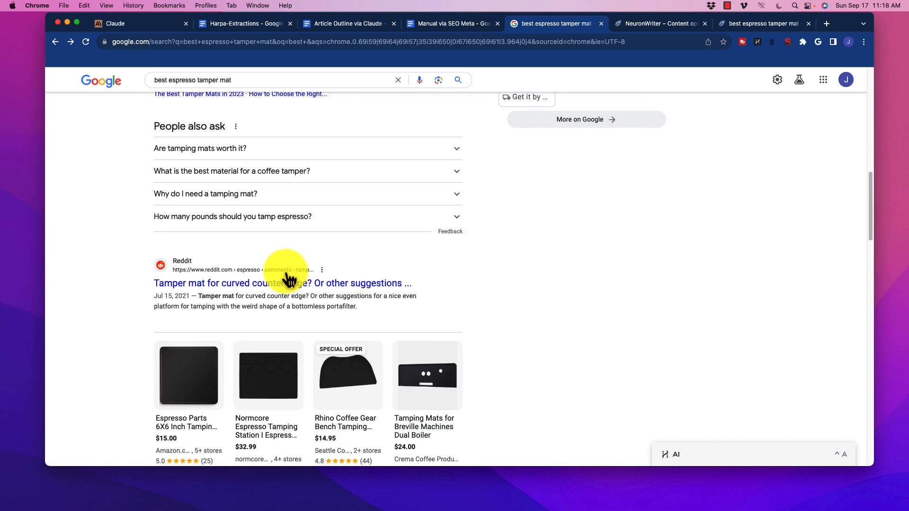
scroll(293, 320, "down", 5)
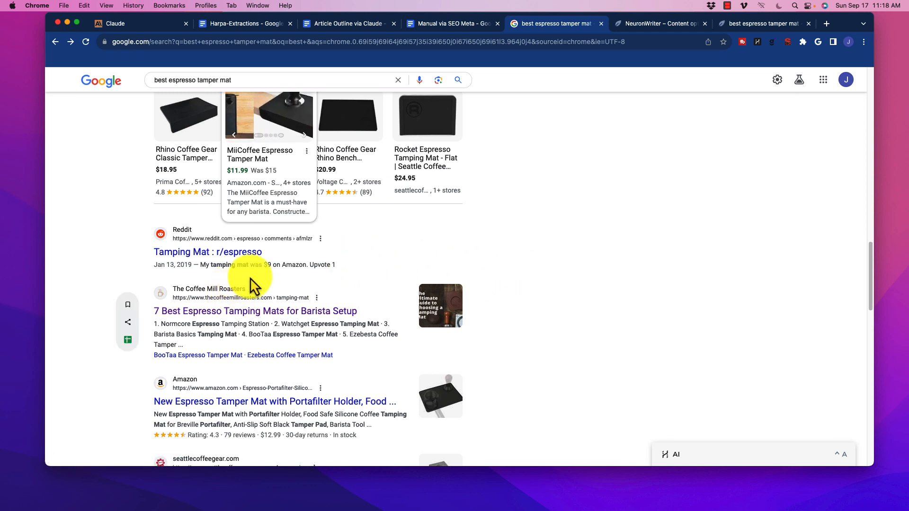
scroll(277, 294, "down", 10)
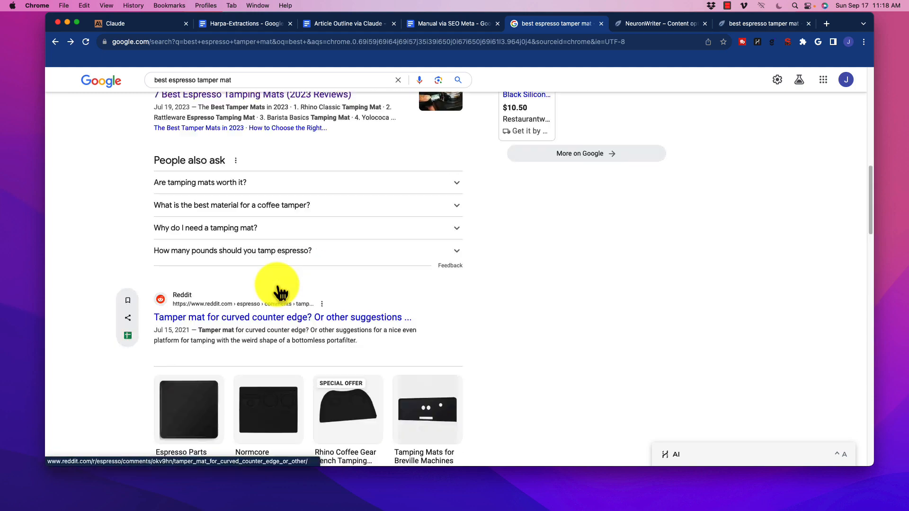
scroll(277, 284, "up", 10)
scroll(263, 289, "down", 2)
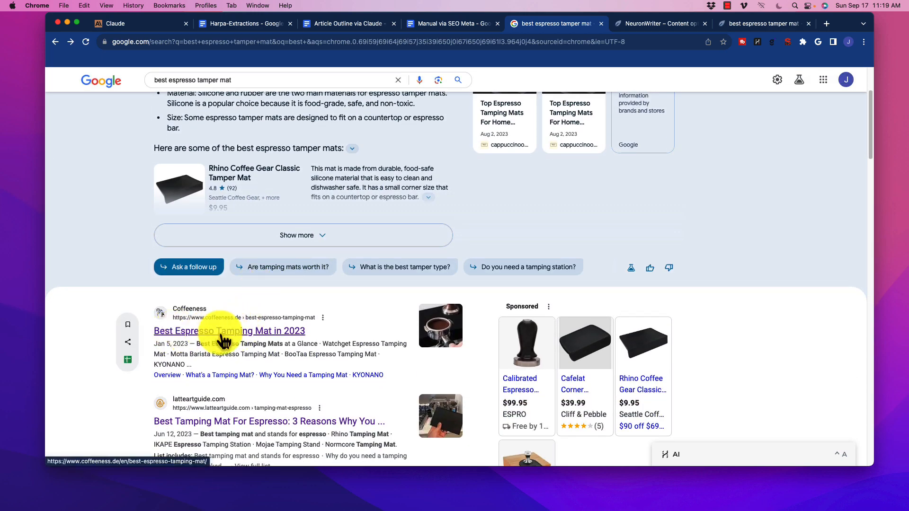
left_click(223, 337)
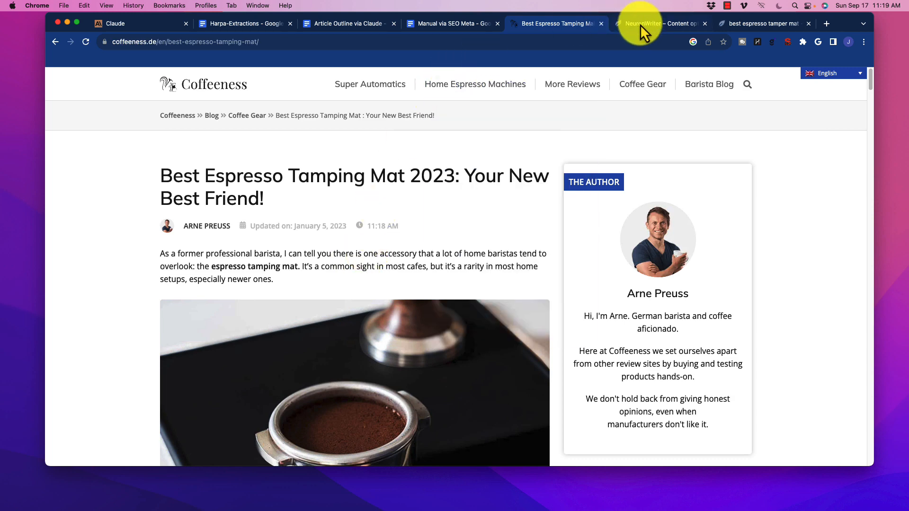
Step: Switch to NeuronWriter, bring up the "best espresso tamper mat" content analysis and highlight its target keyword
left_click(641, 25)
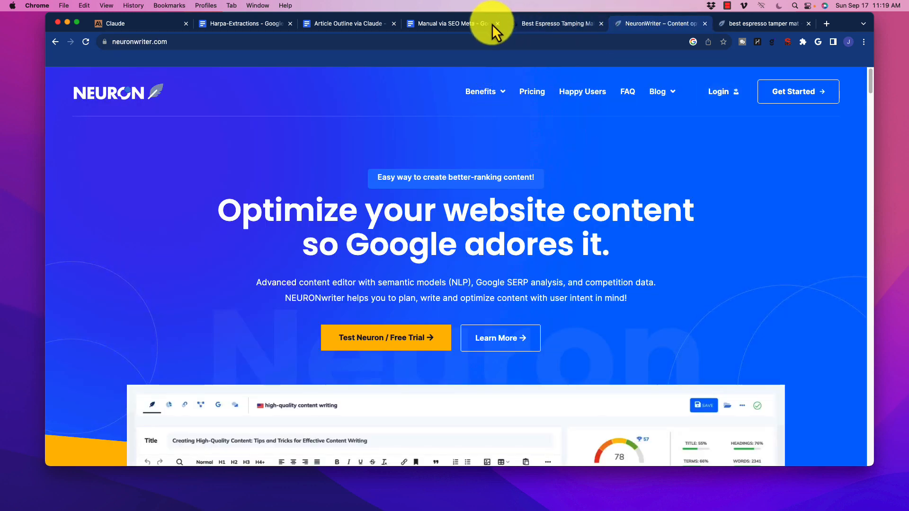
left_click(755, 26)
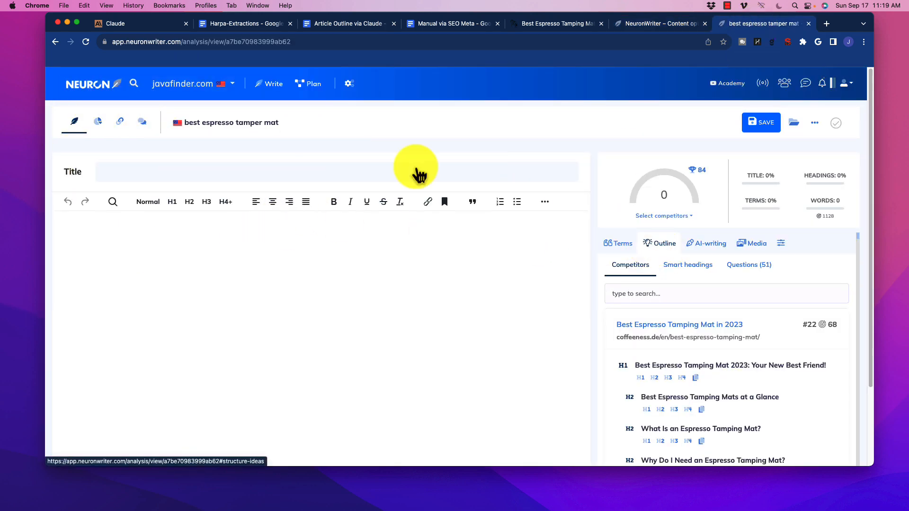
left_click_drag(188, 123, 285, 123)
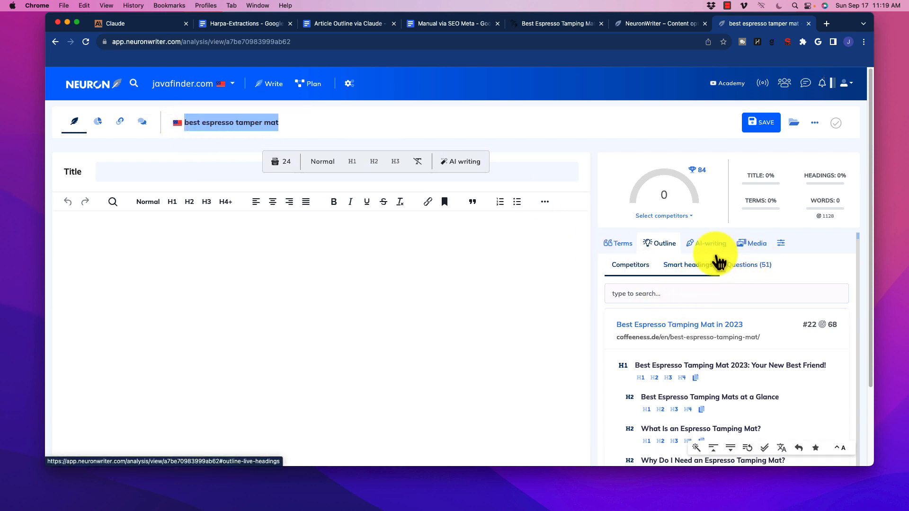
Step: Examine the competitors' heading outlines for the keyword, starting with the Coffeeness and latteartguide.com articles
scroll(730, 265, "down", 2)
scroll(711, 300, "down", 2)
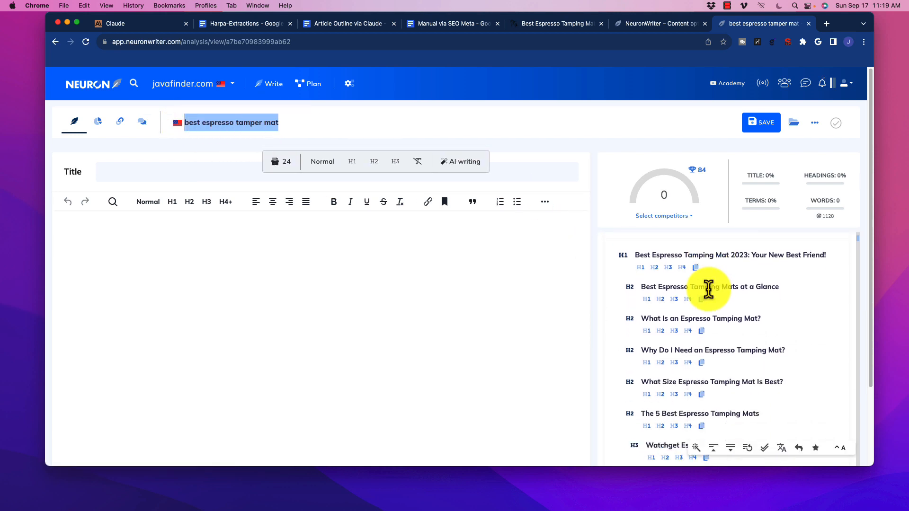
scroll(742, 322, "up", 3)
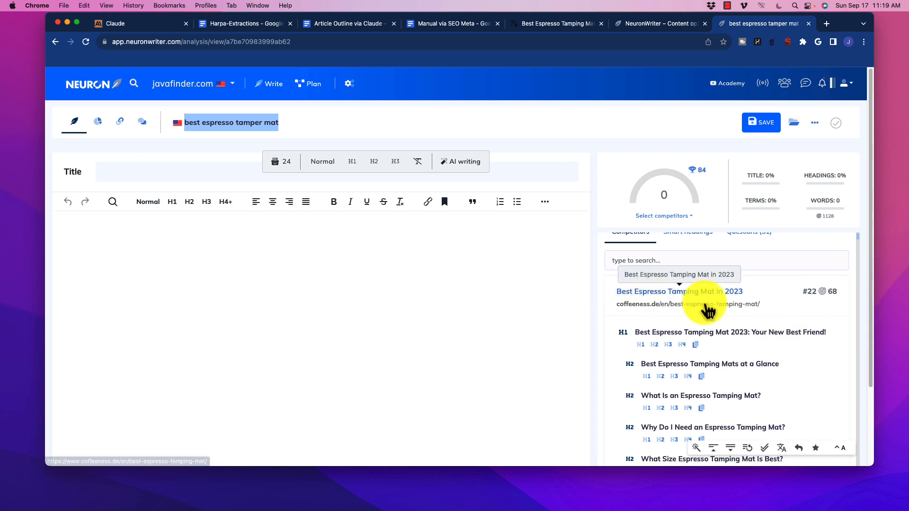
scroll(743, 306, "down", 3)
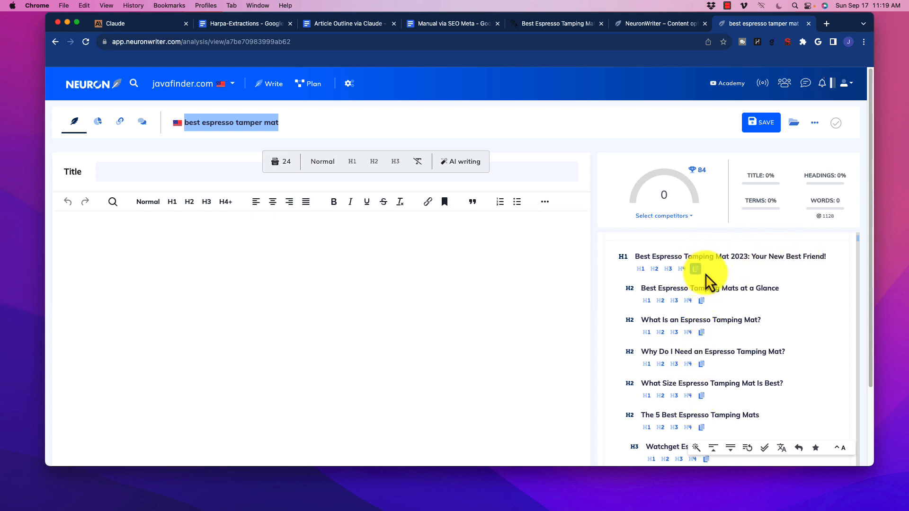
scroll(706, 278, "down", 2)
scroll(709, 287, "down", 5)
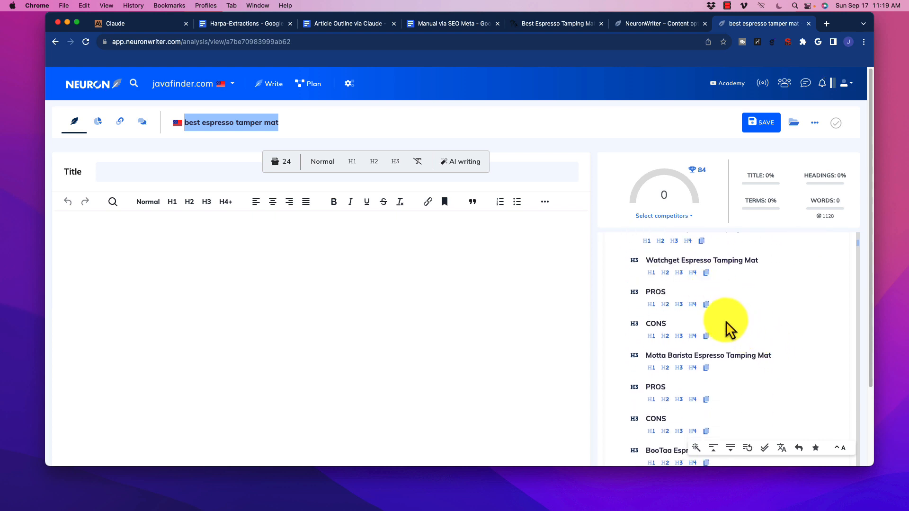
scroll(724, 323, "down", 15)
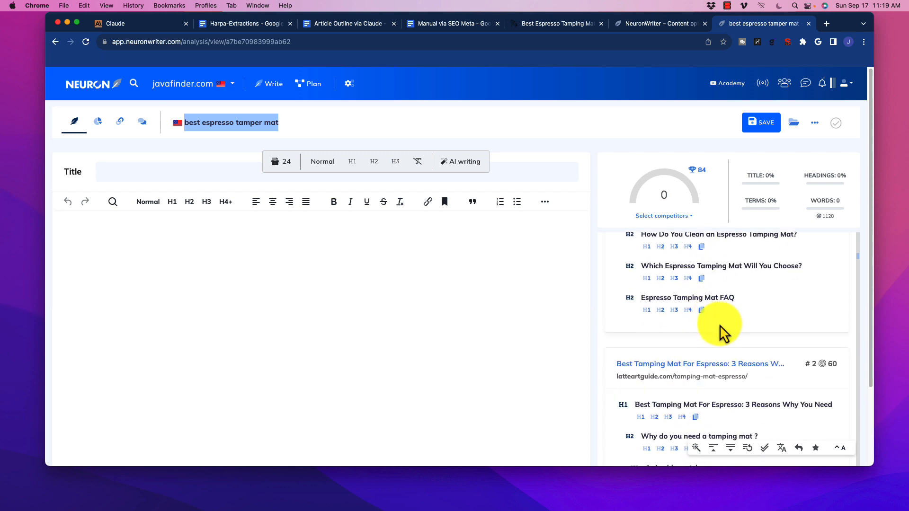
scroll(719, 324, "down", 10)
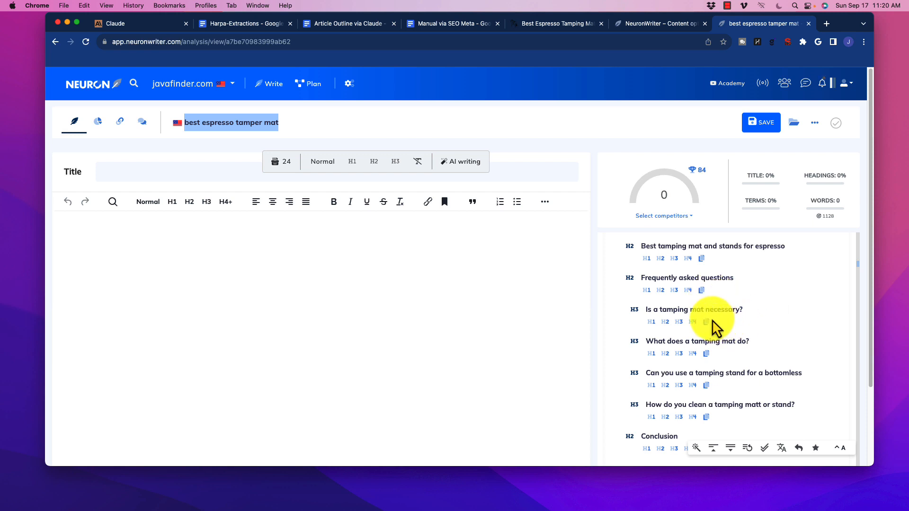
scroll(711, 320, "down", 3)
scroll(712, 320, "down", 15)
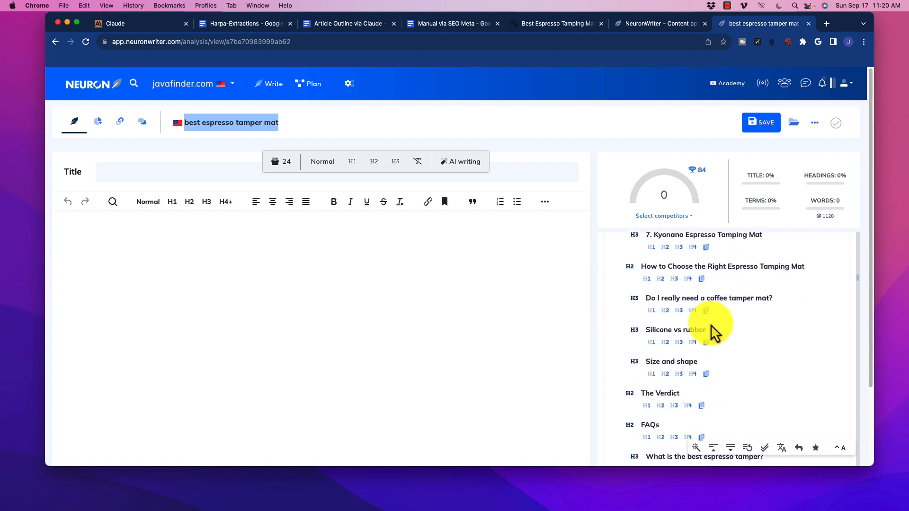
Step: Review the remaining competitor heading outlines in NeuronWriter and skim the Coffeeness article's overview and product list
scroll(711, 327, "down", 10)
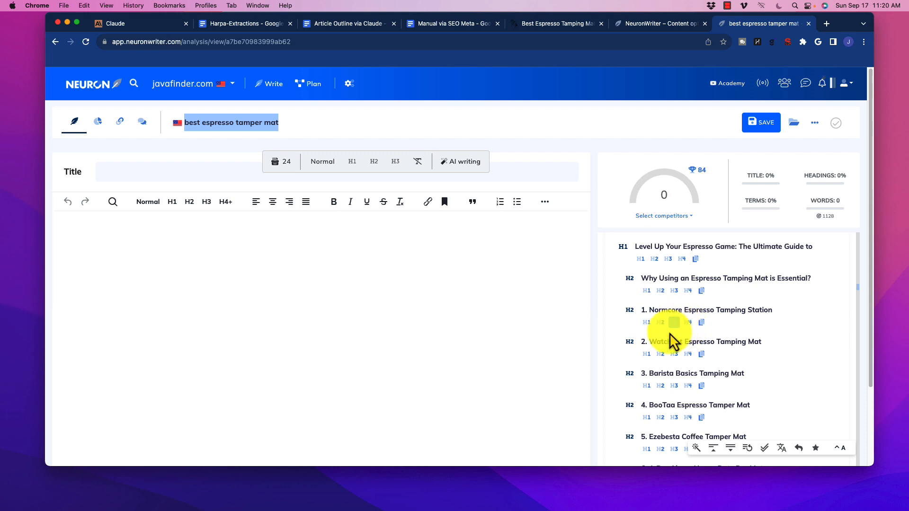
scroll(669, 334, "up", 20)
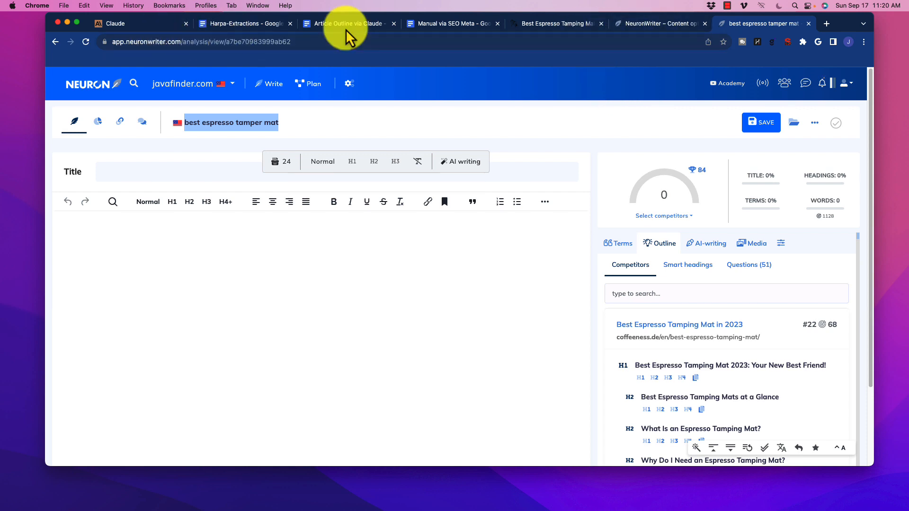
left_click(555, 27)
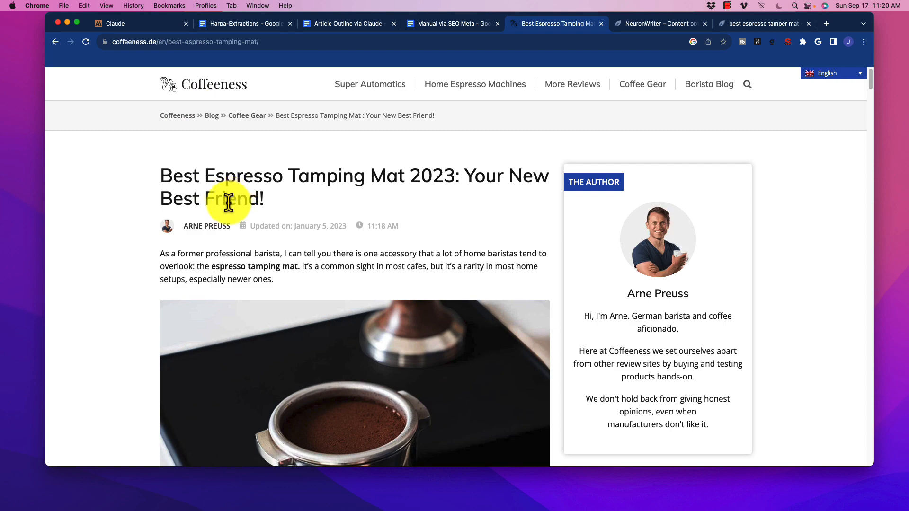
scroll(229, 202, "down", 10)
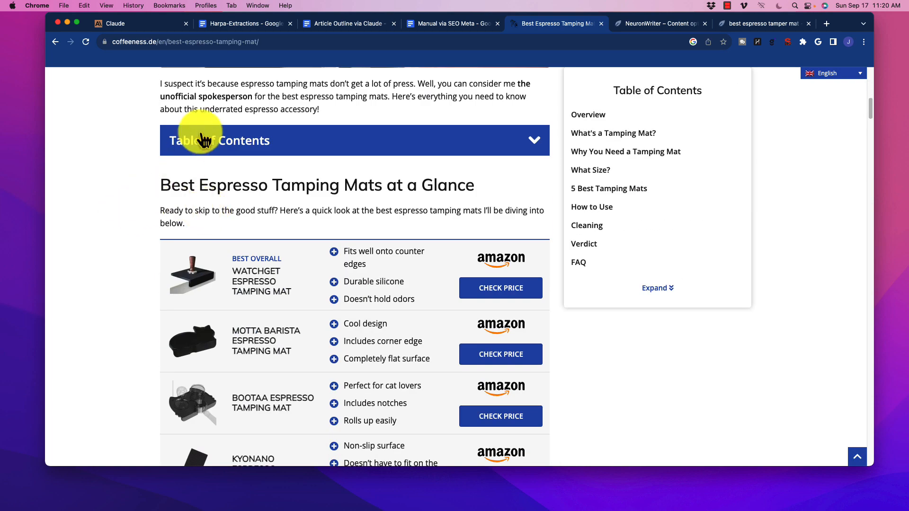
scroll(263, 335, "down", 10)
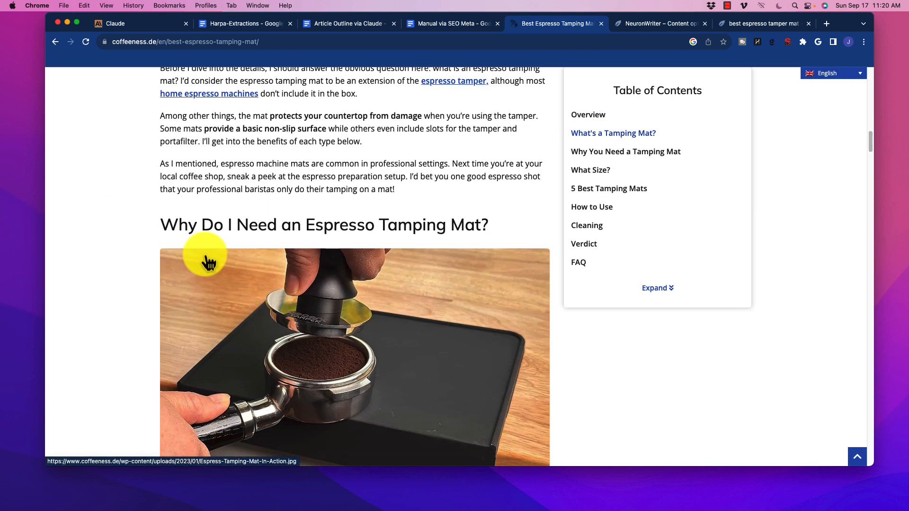
scroll(205, 258, "up", 7)
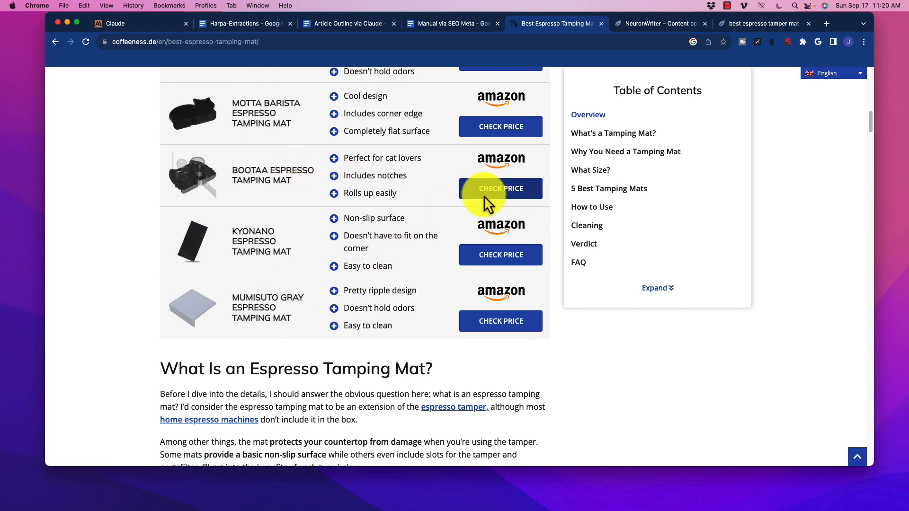
scroll(244, 203, "up", 5)
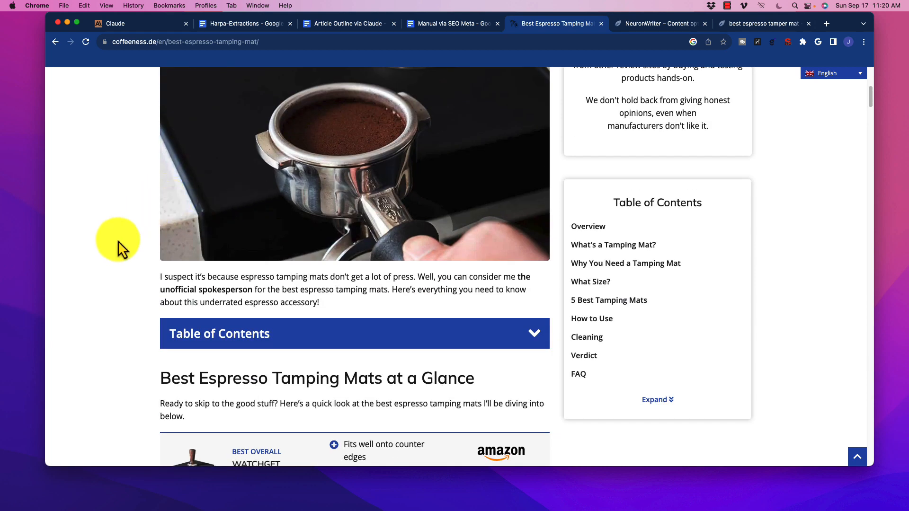
scroll(107, 222, "down", 20)
scroll(104, 218, "up", 10)
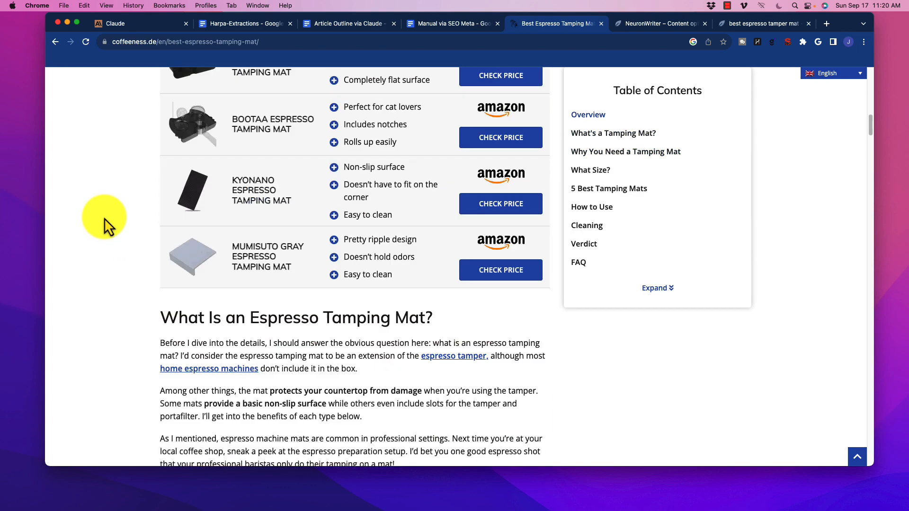
Step: Highlight the Coffeeness headings "What Is an Espresso Tamping Mat?" and "Why Do I Need an Espresso Tamping Mat?" while reading through the article's sections
scroll(103, 223, "down", 2)
left_click_drag(162, 213, 428, 228)
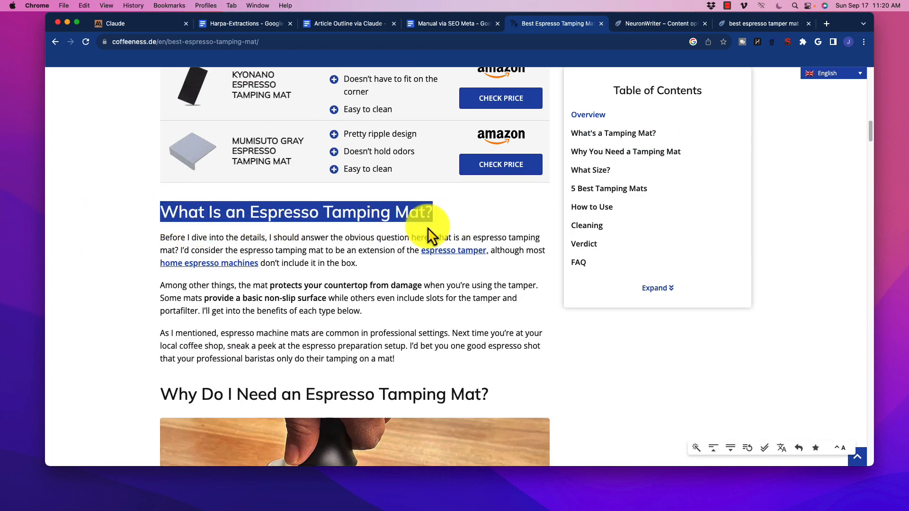
scroll(262, 245, "down", 2)
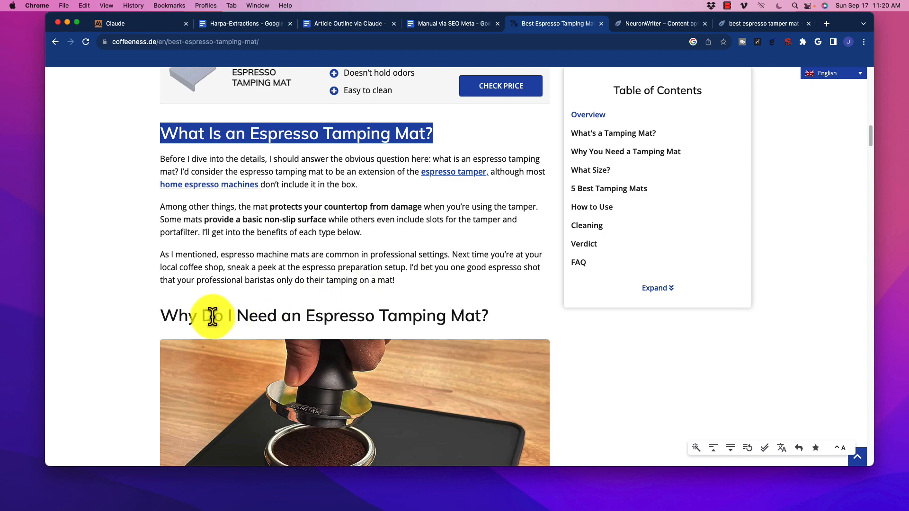
left_click_drag(203, 316, 487, 316)
scroll(353, 290, "down", 10)
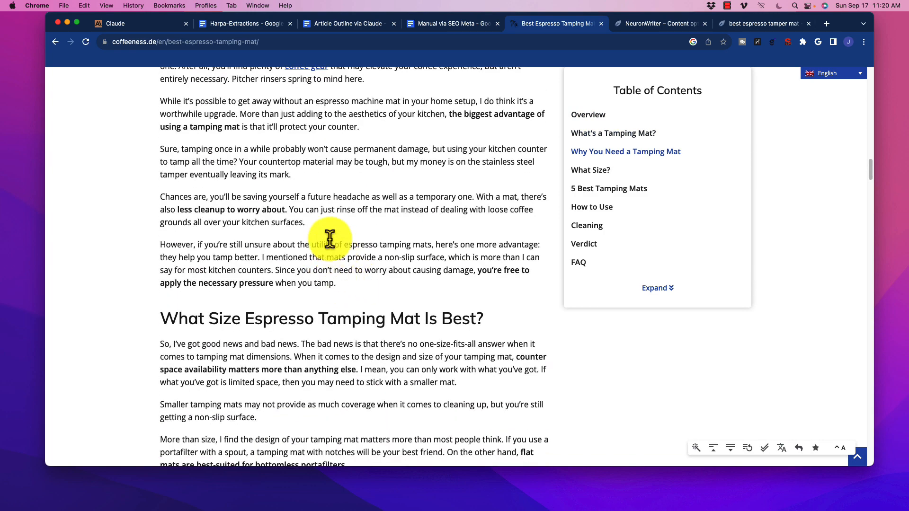
scroll(330, 240, "up", 20)
scroll(331, 240, "up", 10)
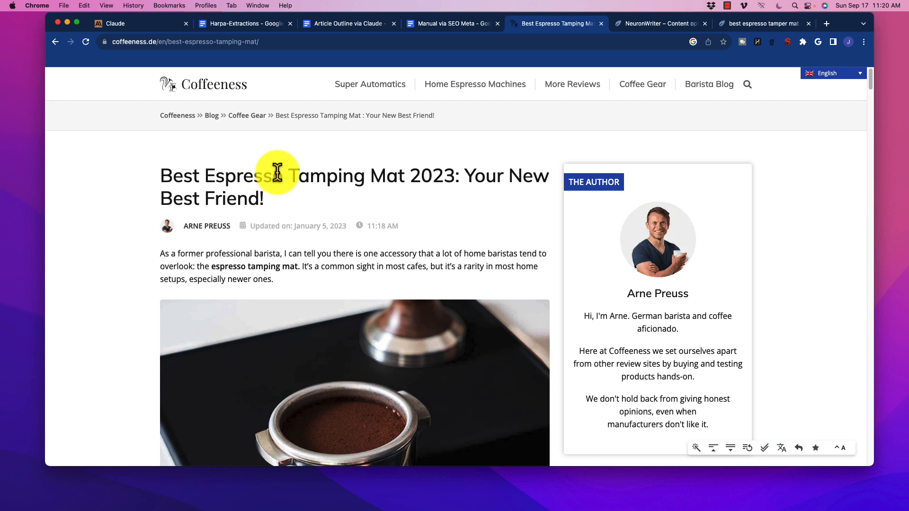
Step: Bring up the Harpa AI assistant on the Coffeeness article and copy the prompt "extract outline from {{page}}" from the Harpa-Extractions document
left_click(757, 43)
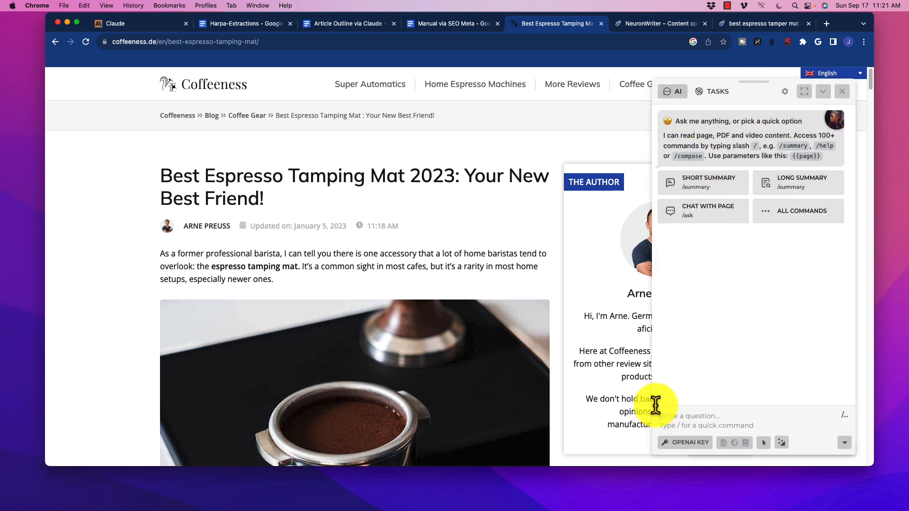
left_click(698, 422)
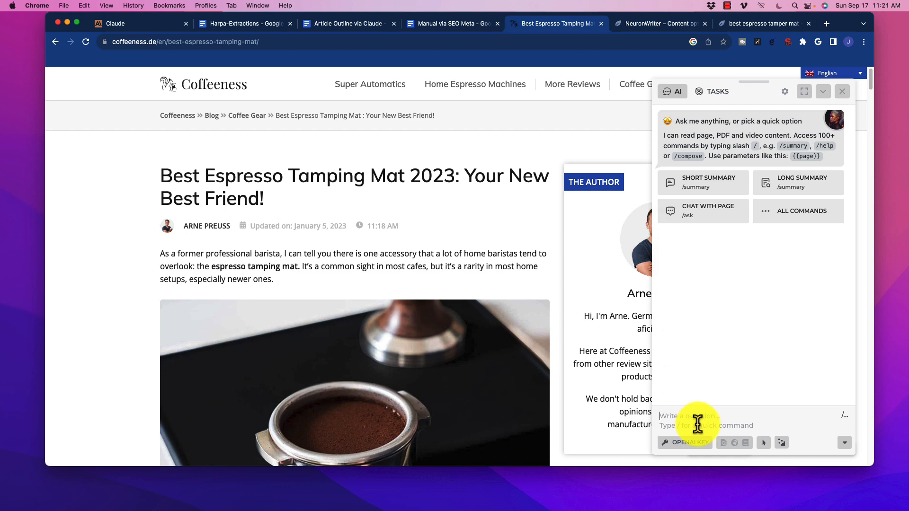
left_click(228, 24)
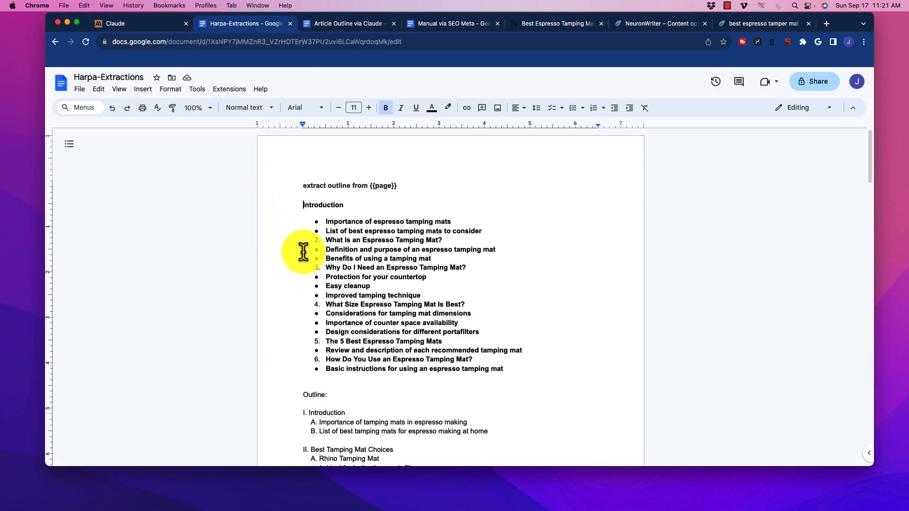
left_click_drag(406, 189, 305, 187)
key("super+c")
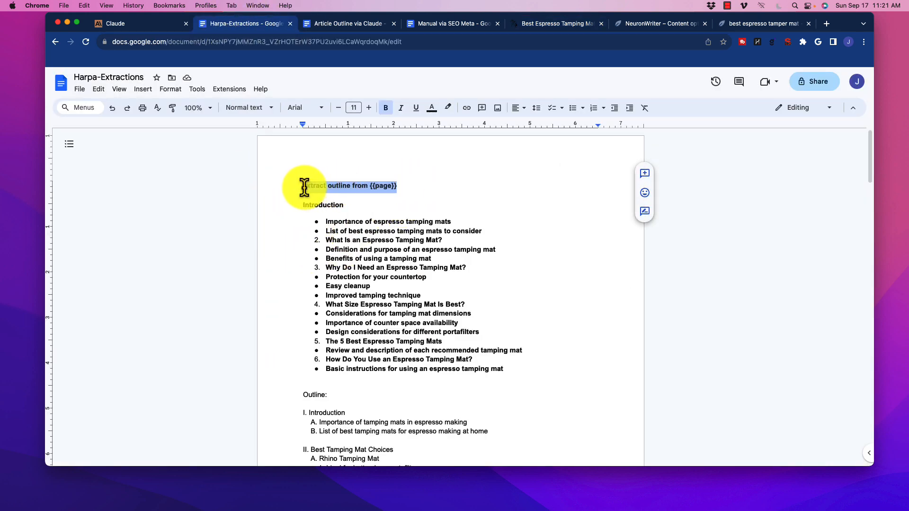
Step: Enter the copied prompt "extract outline from {{page}}" in the AI assistant on the Latte Art Guide tamping mat article
left_click(559, 23)
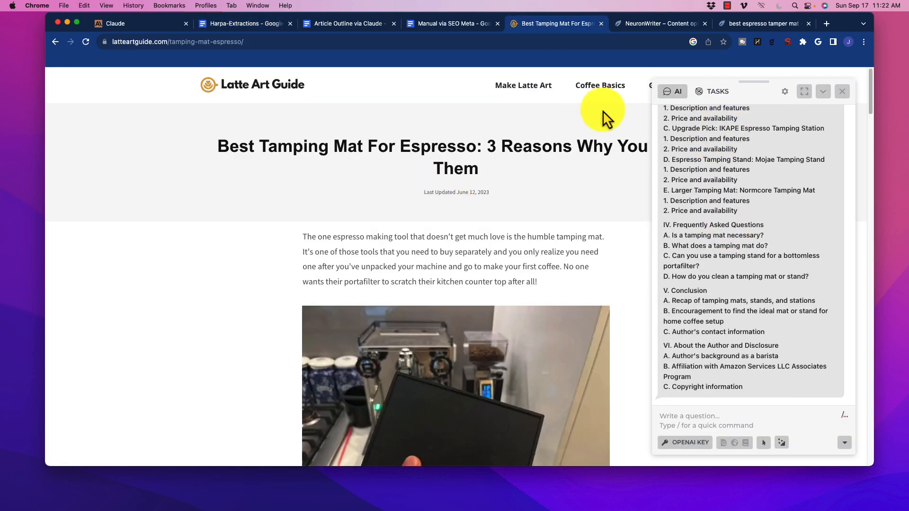
left_click(677, 419)
key("super+v")
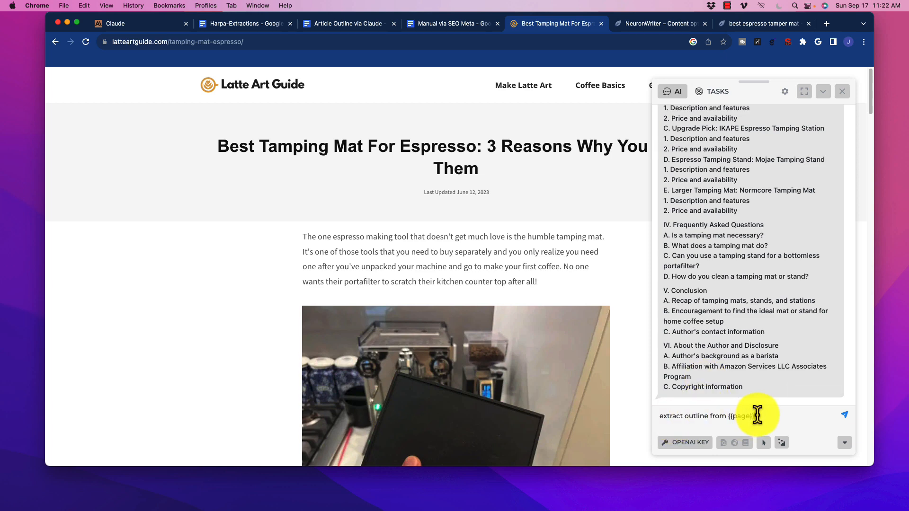
key("Return")
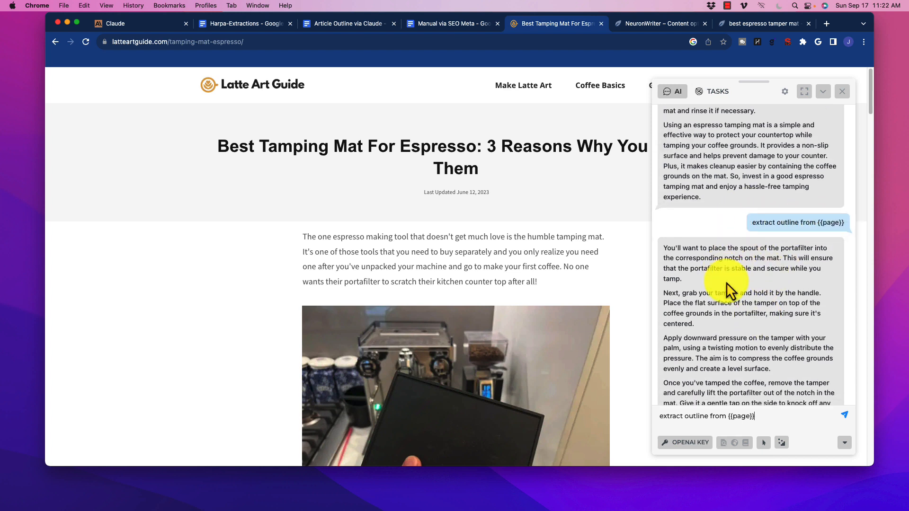
Step: Compare the assistant's replies to the outline prompt and examine the extracted Latte Art Guide outline from introduction to author section
left_click_drag(703, 247, 771, 369)
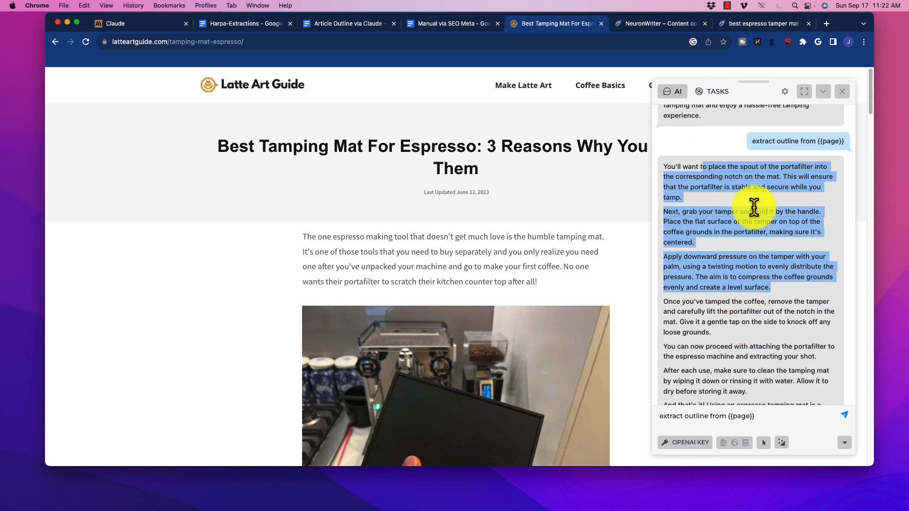
scroll(746, 243, "down", 10)
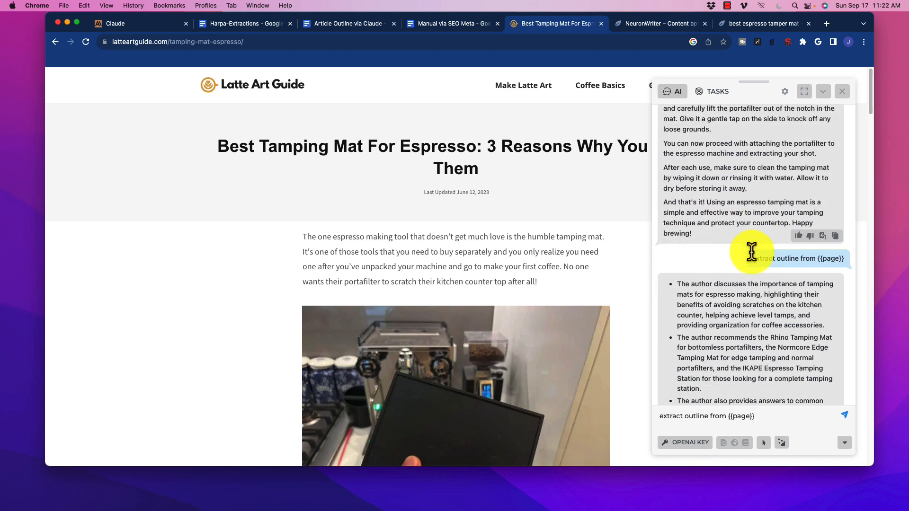
scroll(752, 260, "down", 5)
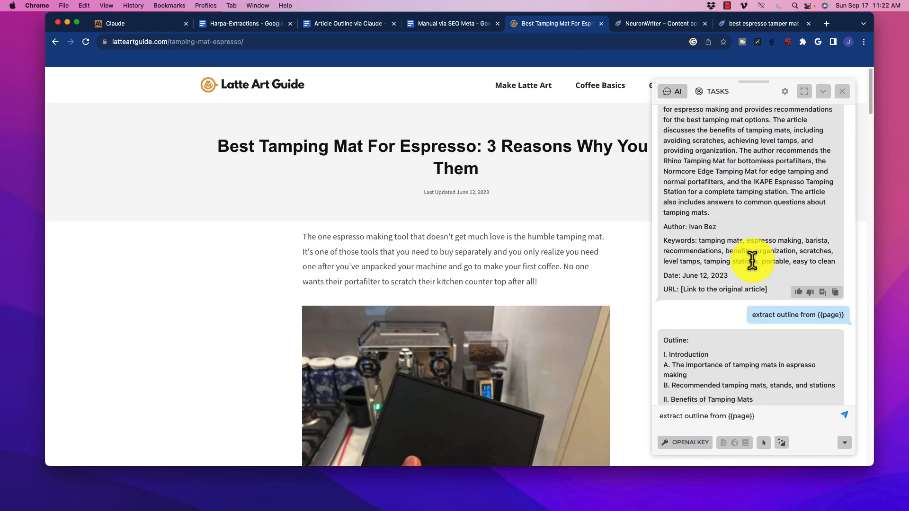
scroll(752, 259, "down", 5)
left_click_drag(667, 188, 768, 362)
scroll(730, 293, "down", 6)
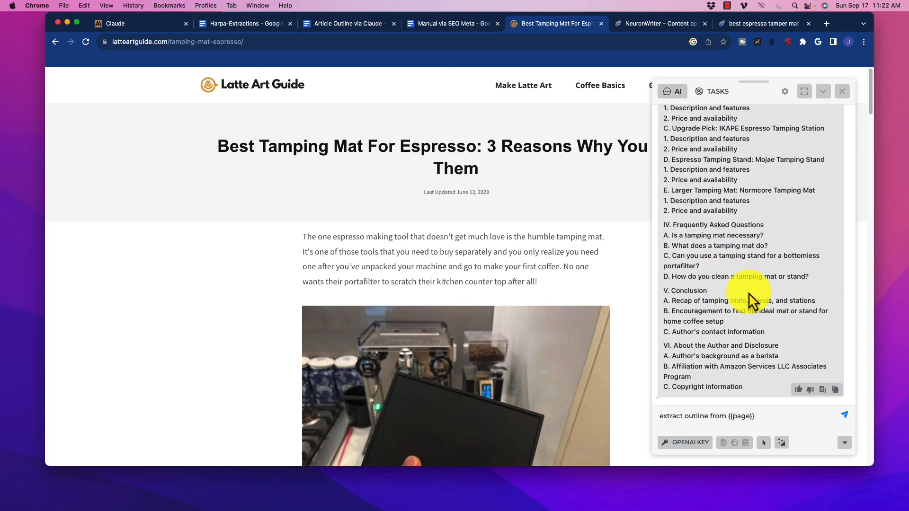
left_click_drag(753, 308, 689, 141)
left_click(720, 215)
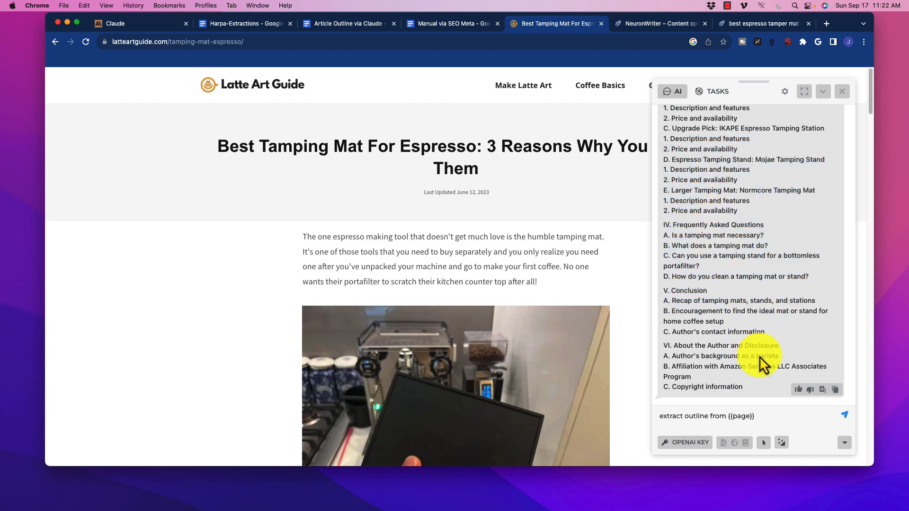
scroll(722, 381, "up", 5)
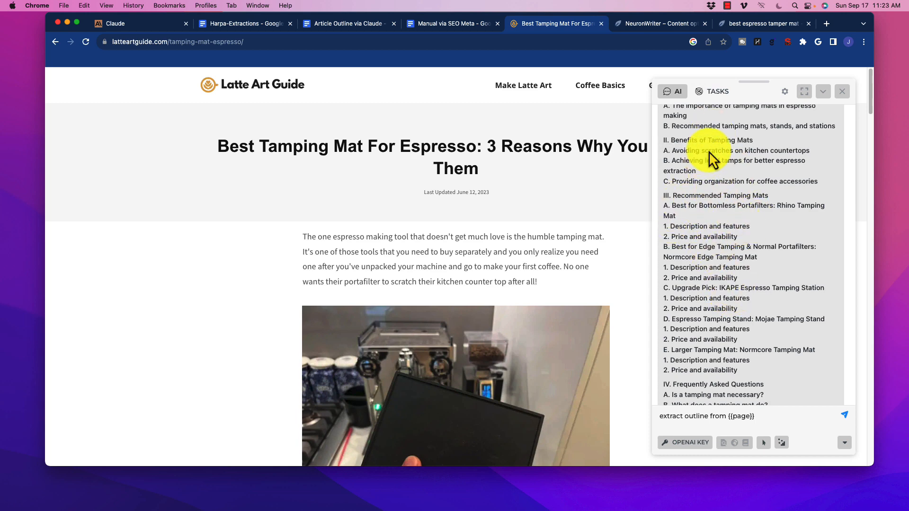
scroll(756, 284, "up", 10)
scroll(757, 279, "down", 15)
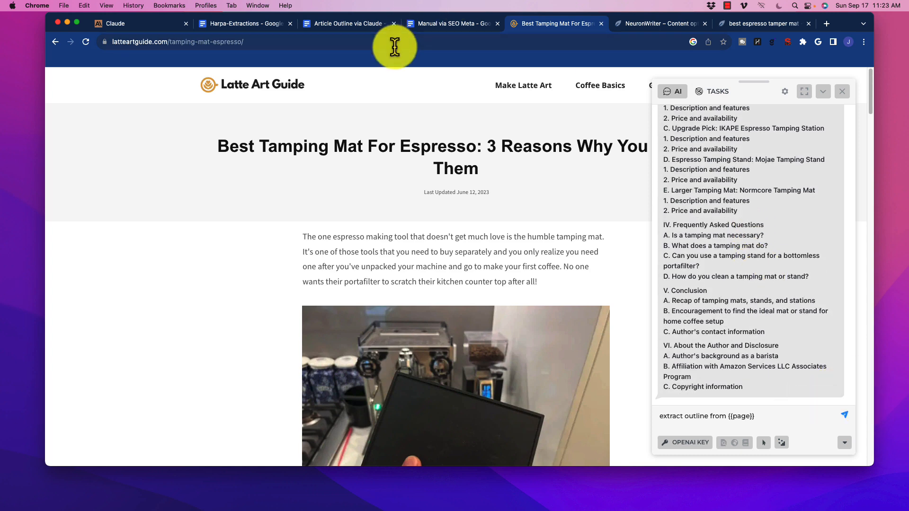
Step: Review the competitor outlines collected in the Harpa-Extractions document
left_click(261, 27)
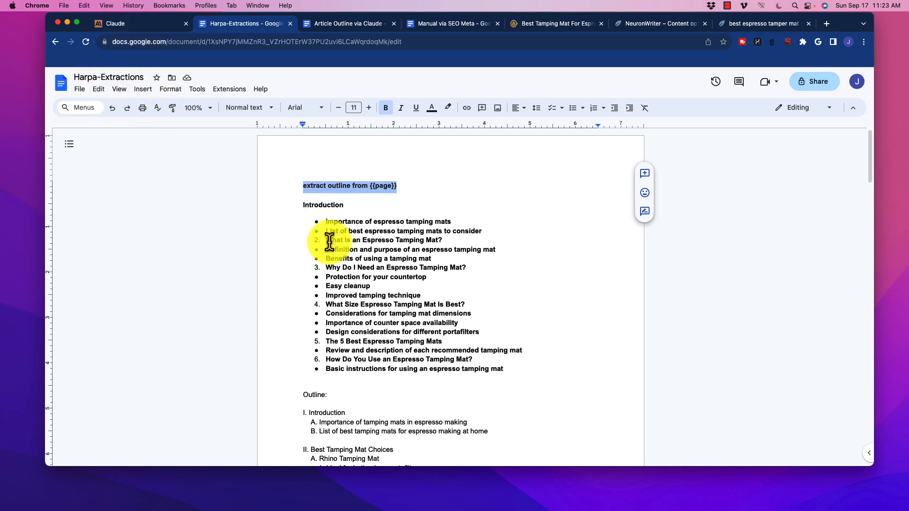
scroll(357, 259, "down", 1)
scroll(358, 258, "down", 10)
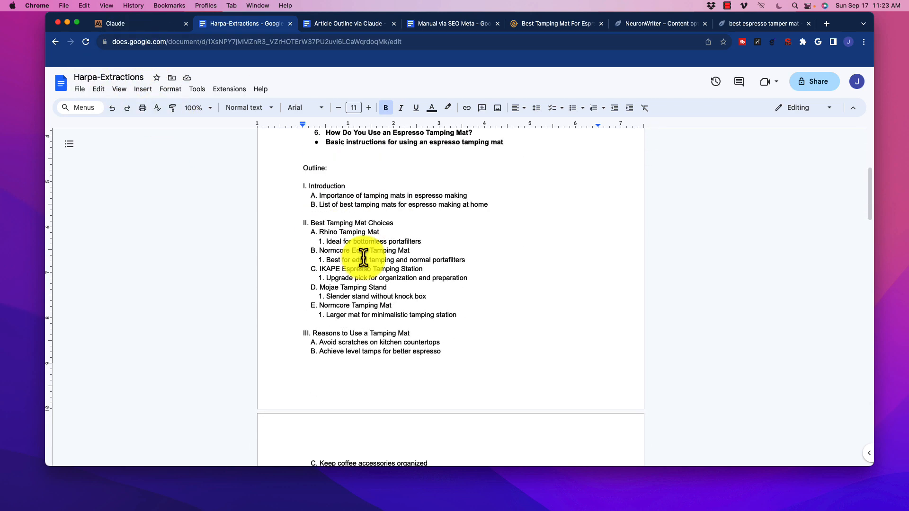
scroll(395, 269, "down", 10)
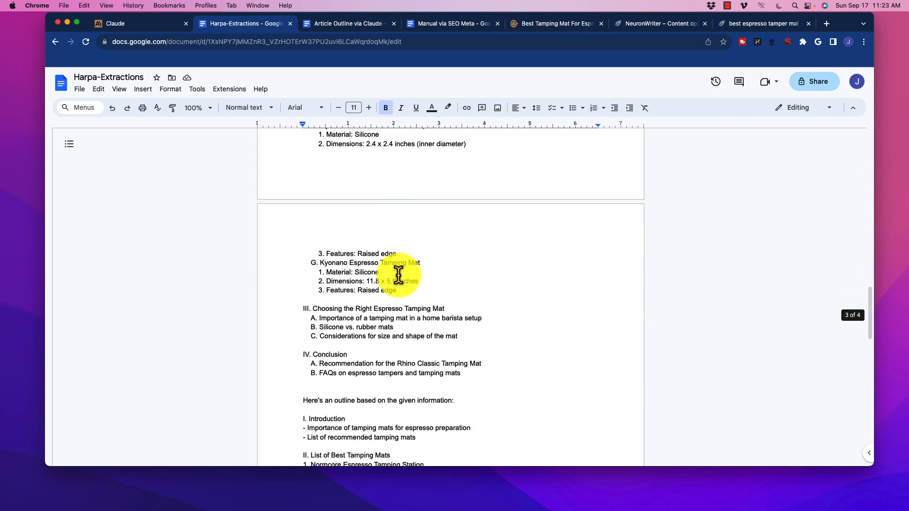
Step: Return to the Google results for "best espresso tamper mat" and recheck the ranking articles, related questions and Reddit thread
left_click(639, 24)
left_click(572, 24)
left_click(55, 42)
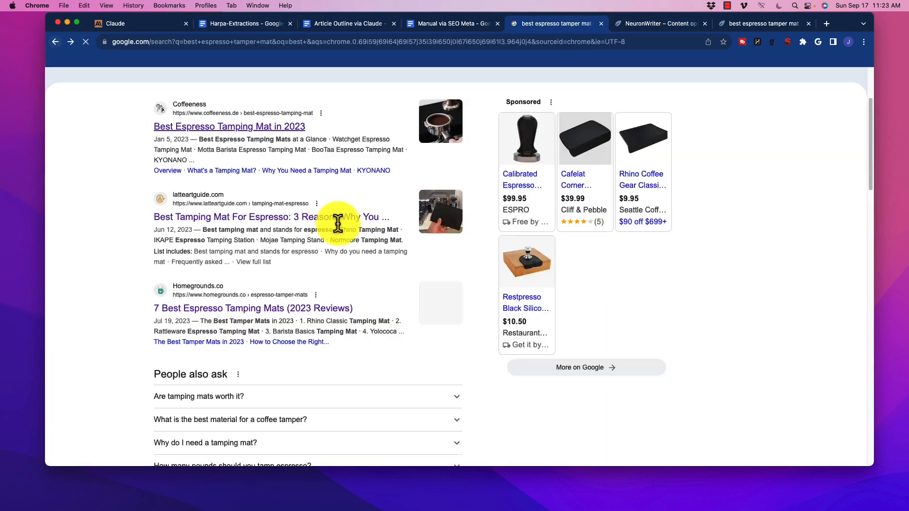
scroll(370, 372, "up", 4)
scroll(249, 327, "down", 3)
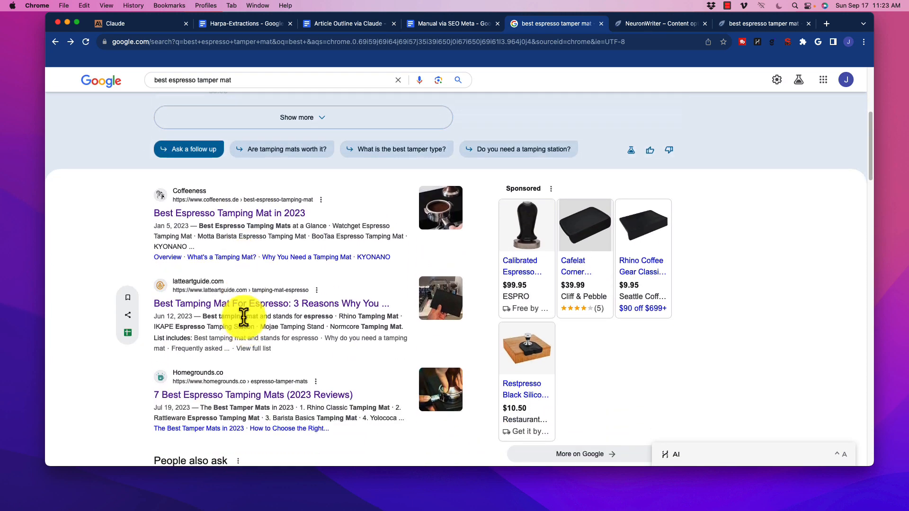
scroll(247, 412, "down", 2)
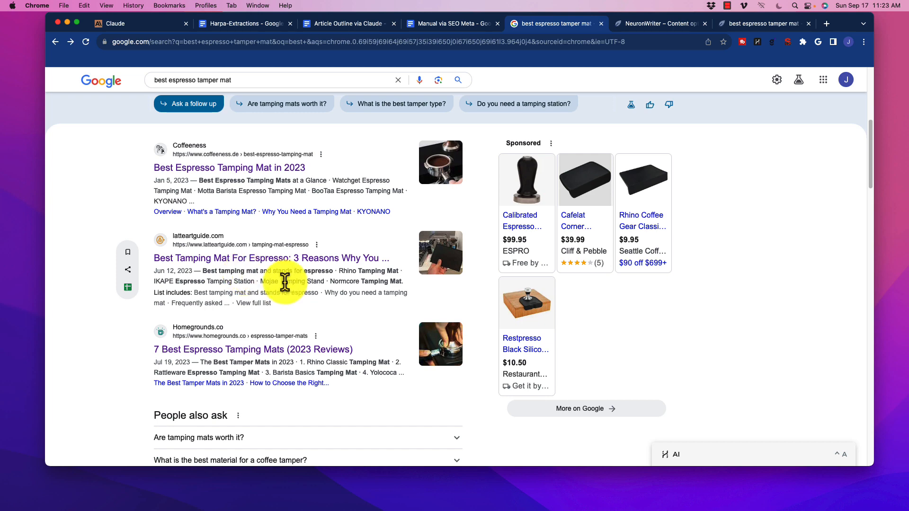
scroll(237, 382, "down", 1)
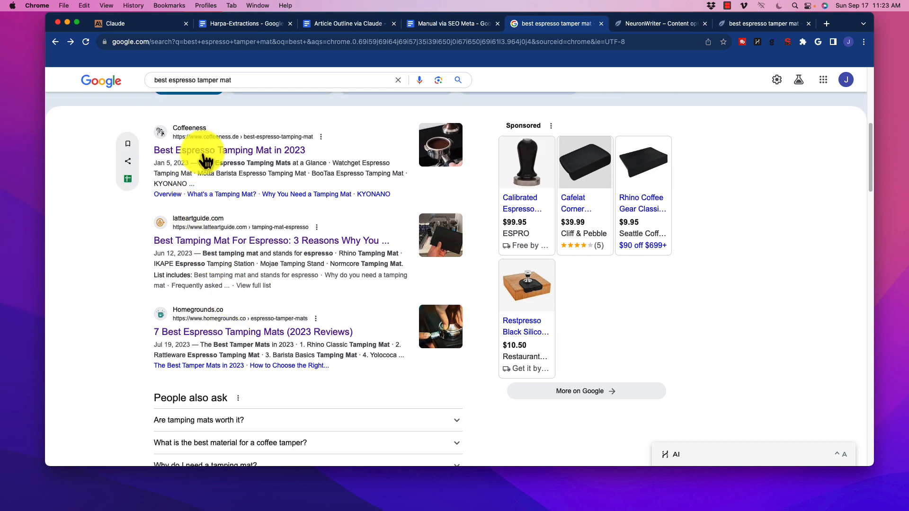
scroll(231, 294, "down", 4)
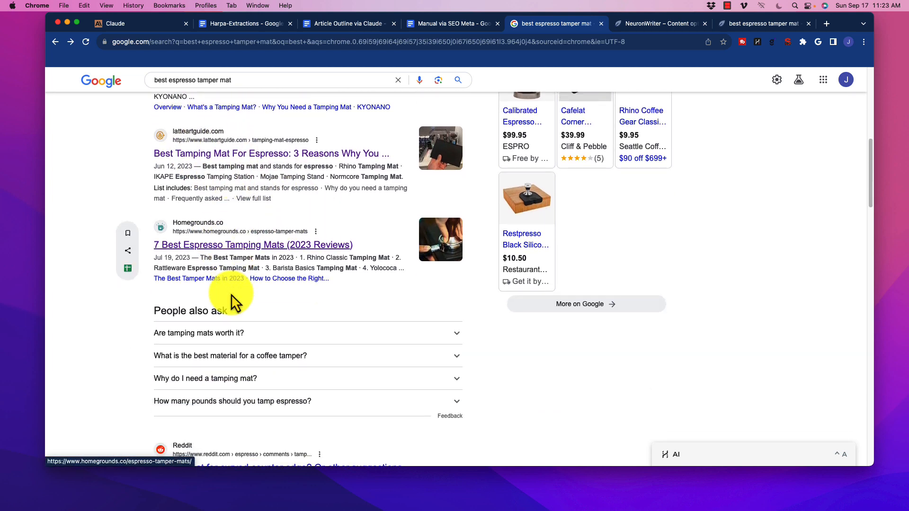
scroll(231, 295, "down", 7)
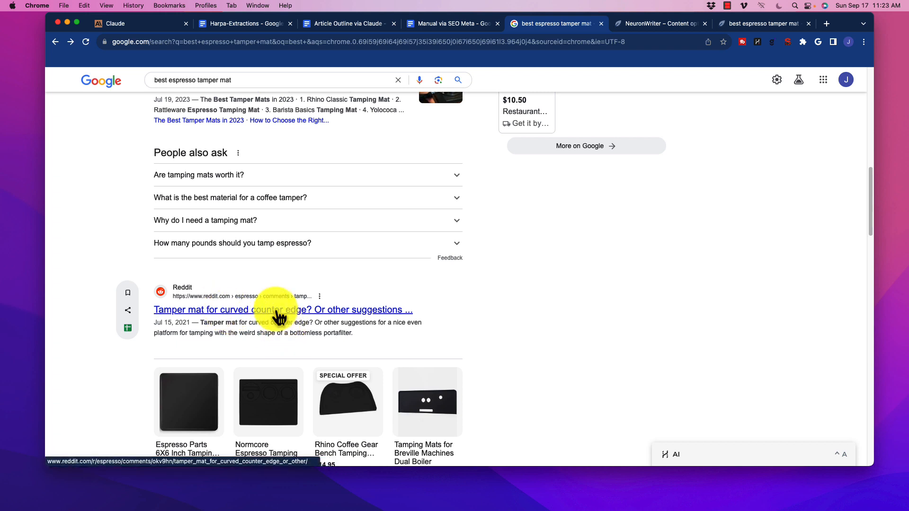
Step: Look through the remaining Google results for "best espresso tamper mat" and check Seattle Coffee Gear's Tamping Mats page
scroll(260, 304, "down", 2)
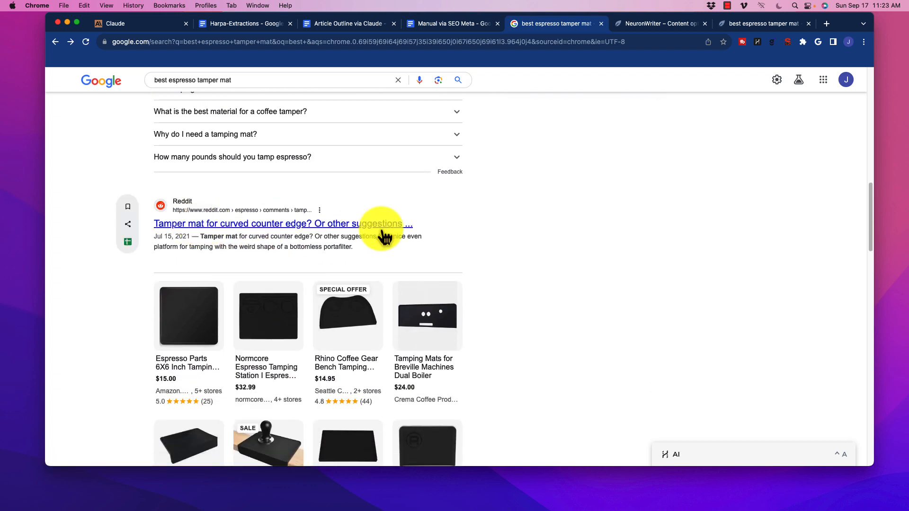
mouse_move(244, 260)
scroll(352, 246, "down", 7)
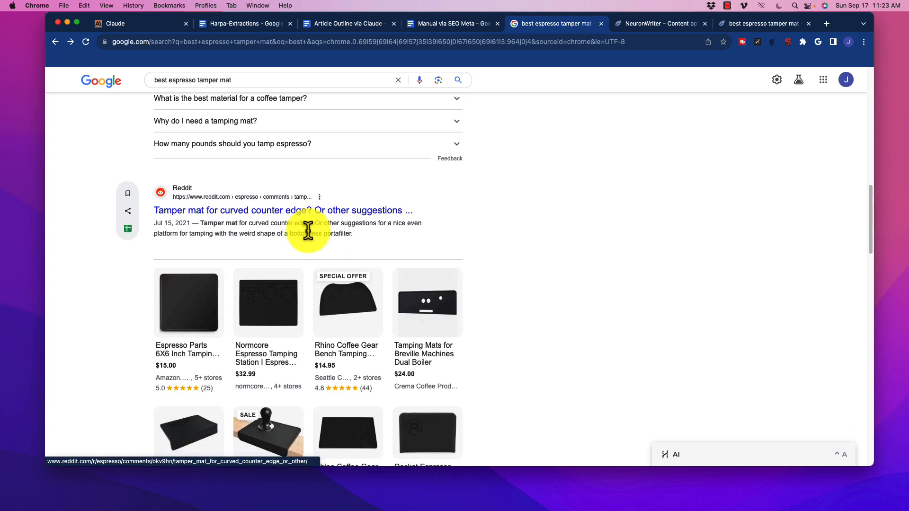
scroll(309, 247, "down", 2)
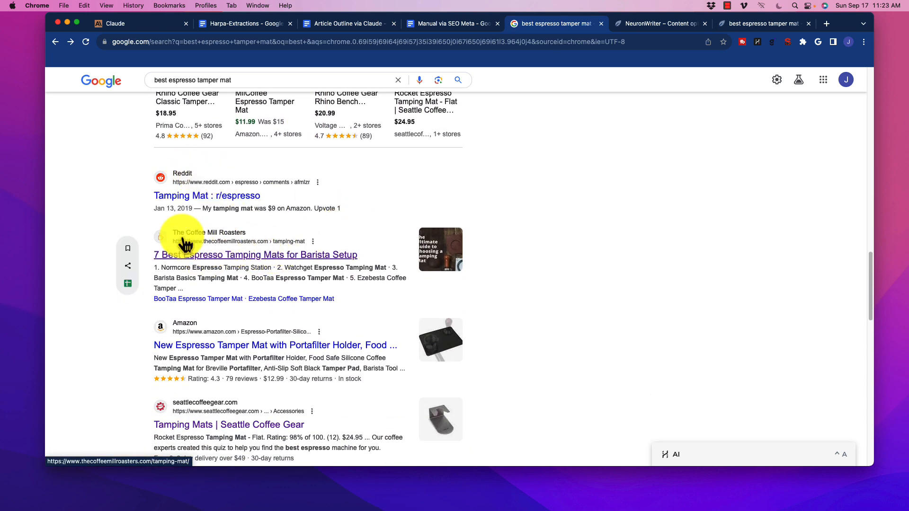
scroll(237, 355, "down", 3)
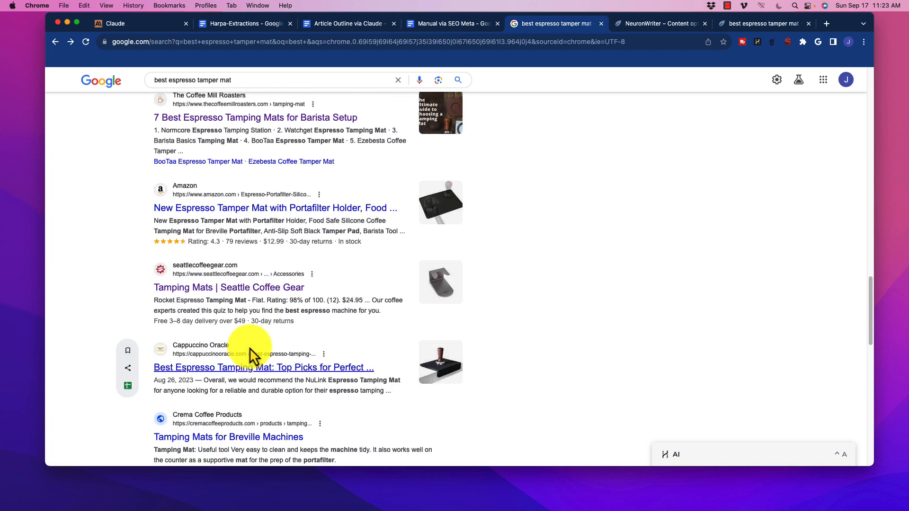
left_click(202, 293)
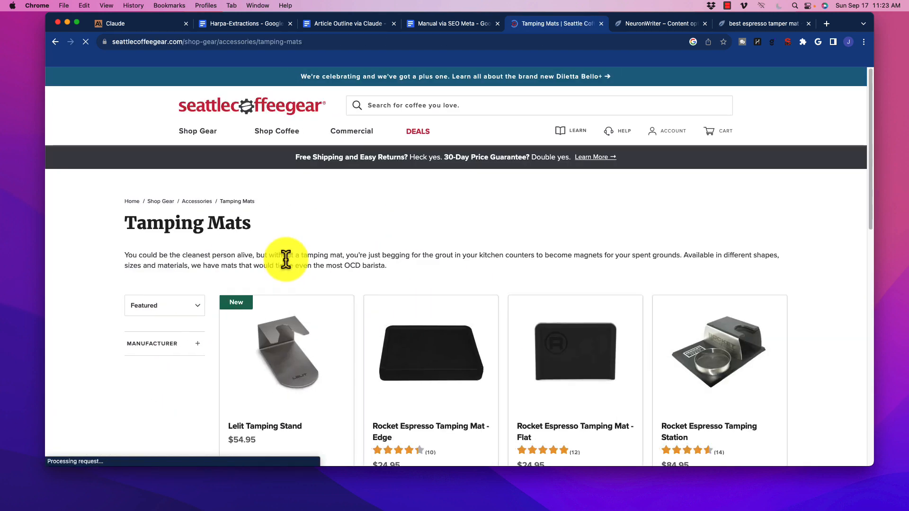
scroll(360, 258, "down", 12)
scroll(412, 242, "up", 12)
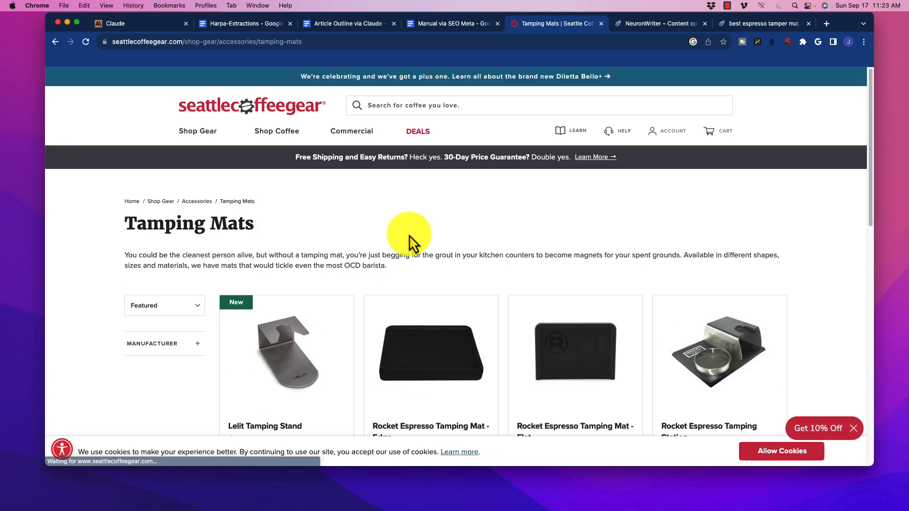
Step: Return to the Google results and open the Coffeeness article "Best Espresso Tamping Mat in 2023"
left_click(59, 44)
scroll(327, 198, "up", 3)
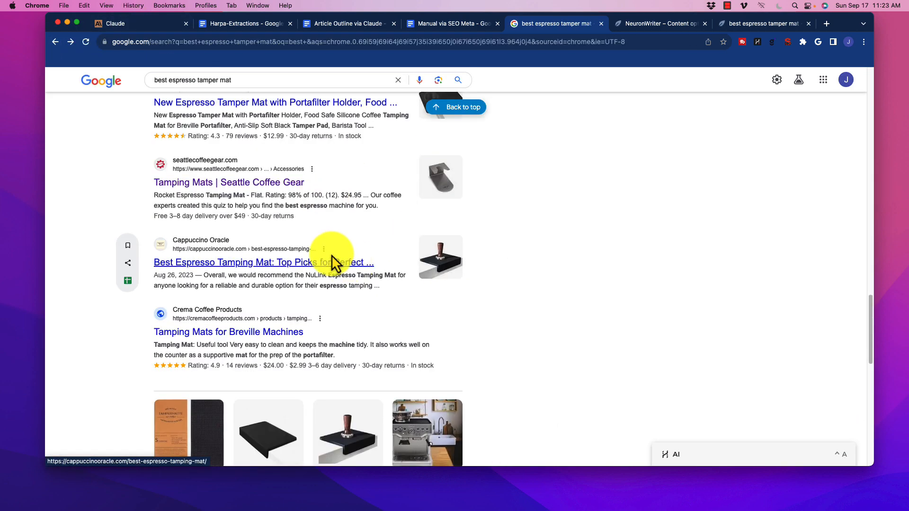
scroll(312, 251, "up", 6)
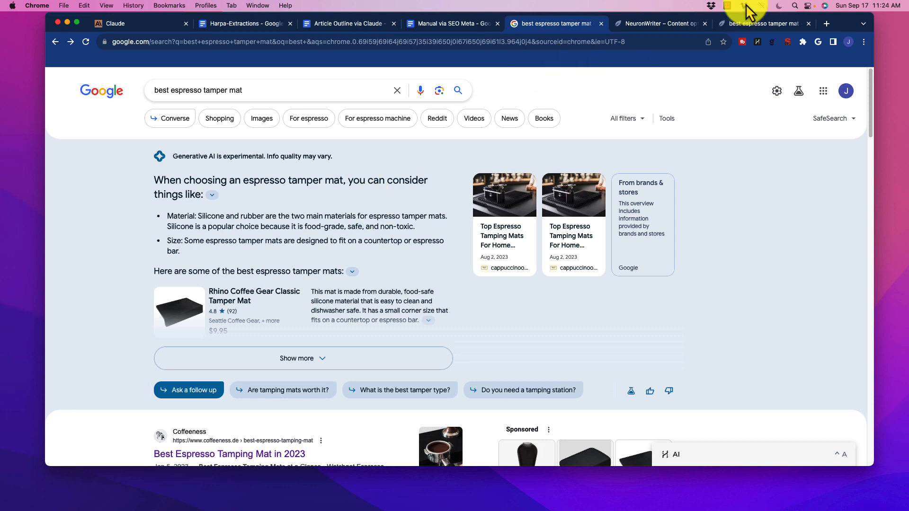
scroll(309, 266, "down", 2)
scroll(309, 265, "down", 3)
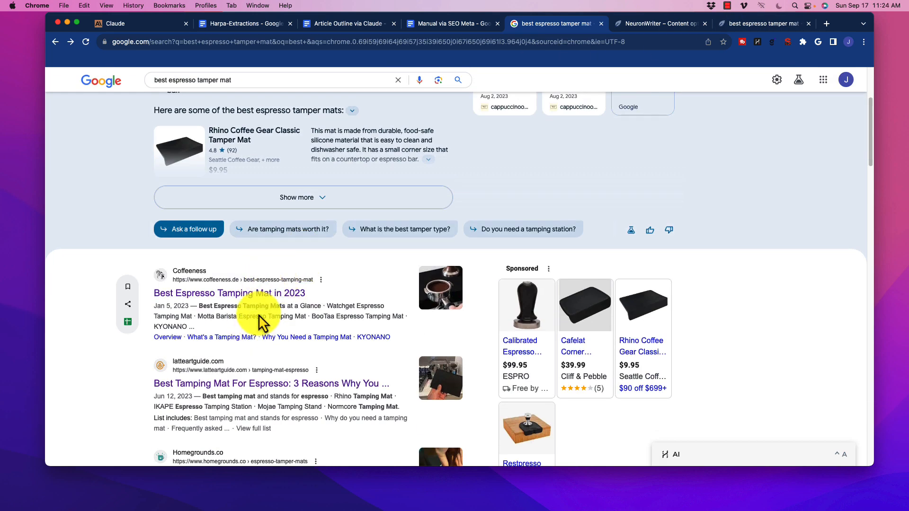
scroll(257, 260, "down", 2)
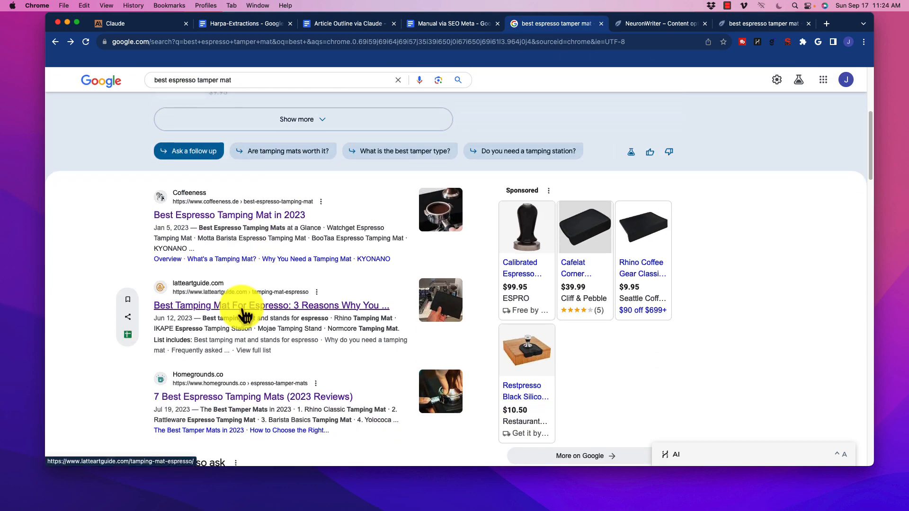
left_click(260, 215)
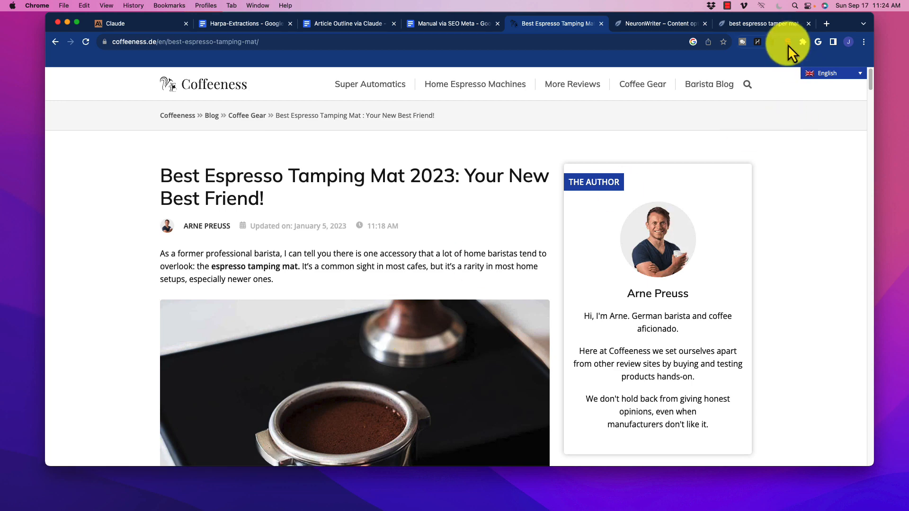
Step: Inspect the SEO extension's summary of the Coffeeness article, including its title, description, and heading and image counts
left_click(788, 44)
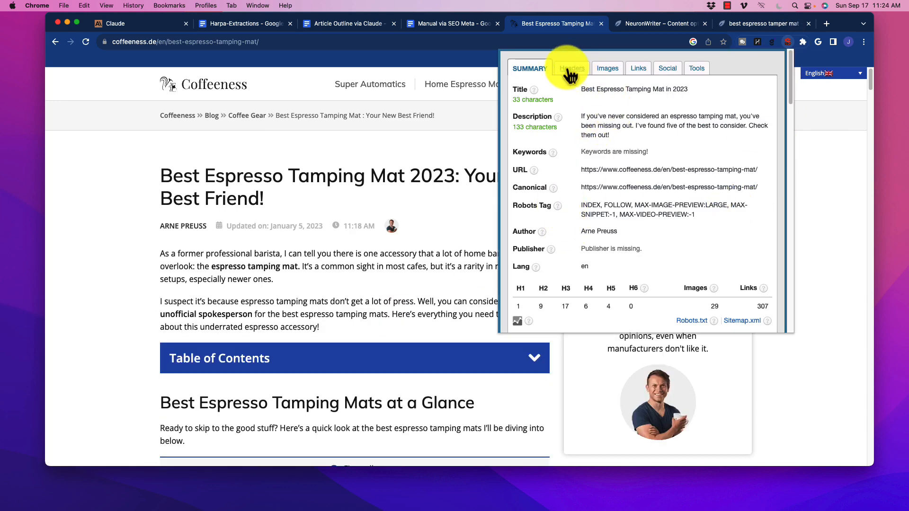
scroll(573, 213, "down", 6)
scroll(569, 218, "up", 5)
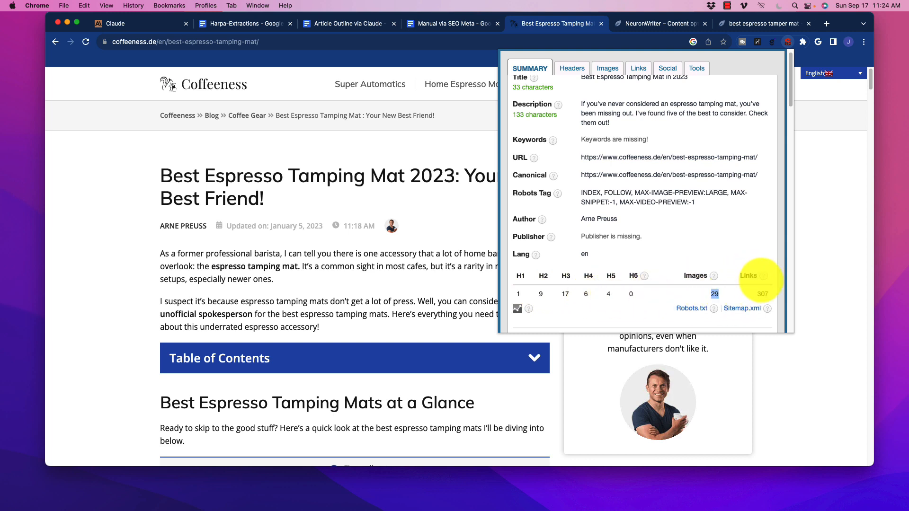
Step: List the Coffeeness article's headers in the SEO extension and examine their order from the H1 to the FAQ and closing headings
left_click(573, 67)
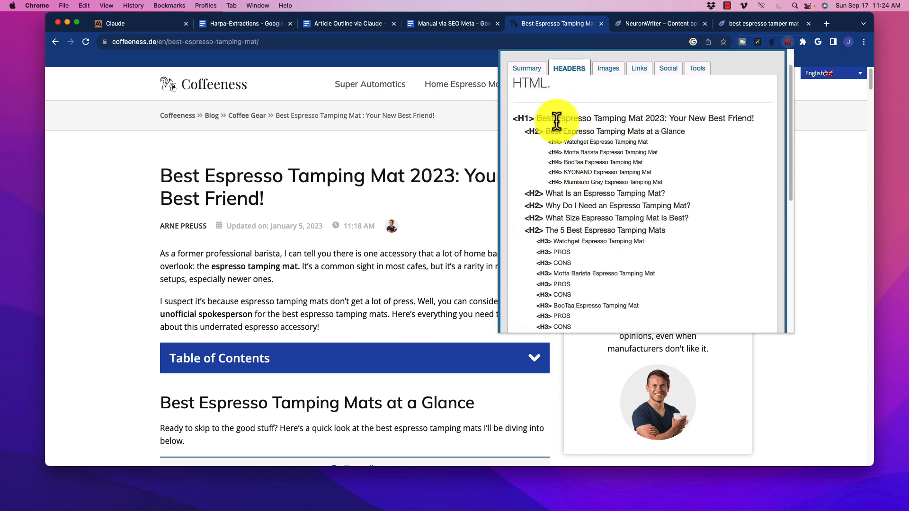
scroll(557, 121, "down", 10)
scroll(605, 180, "up", 12)
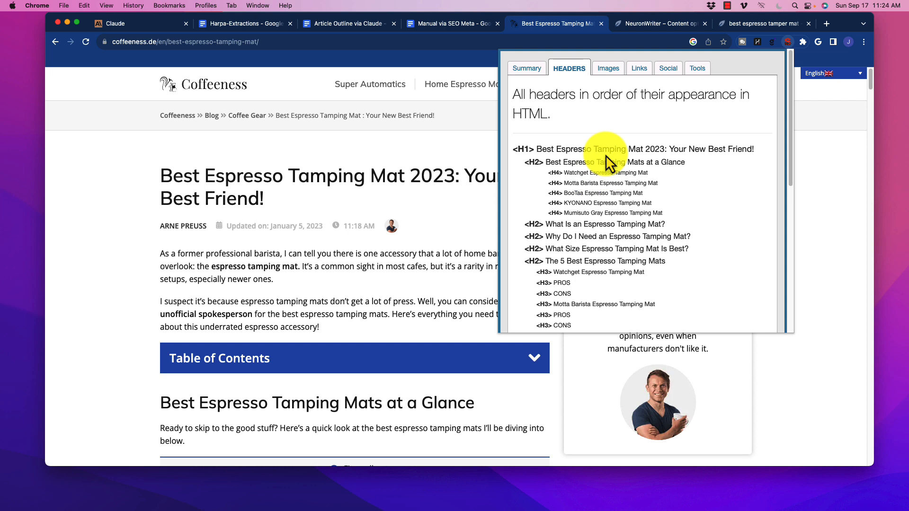
scroll(608, 232, "down", 5)
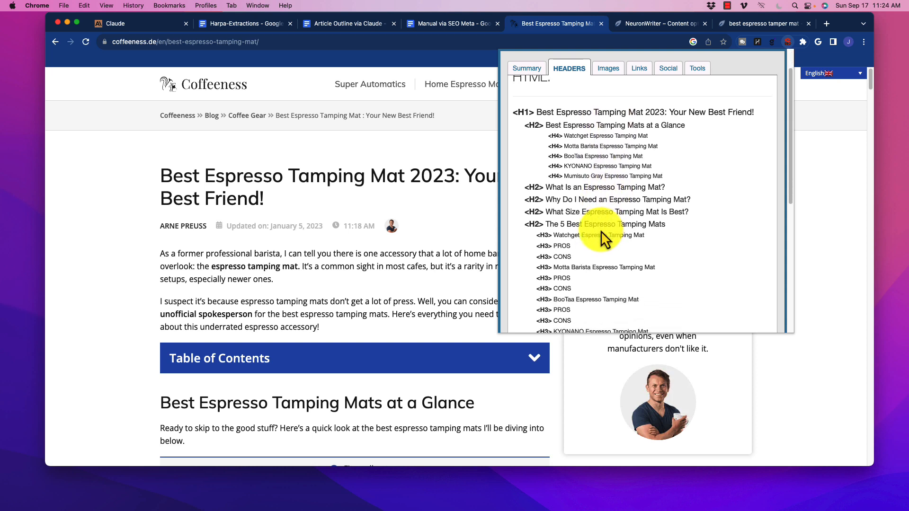
scroll(598, 258, "up", 6)
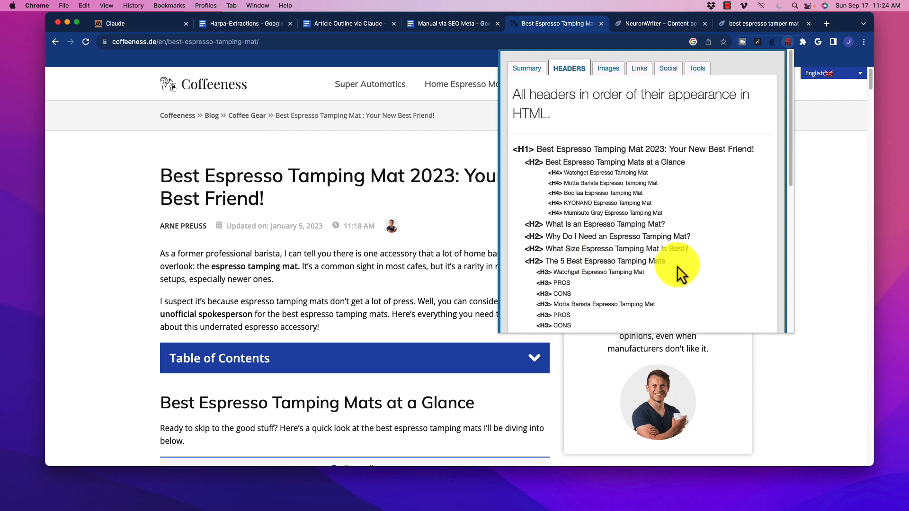
left_click_drag(677, 265, 606, 196)
scroll(604, 209, "down", 12)
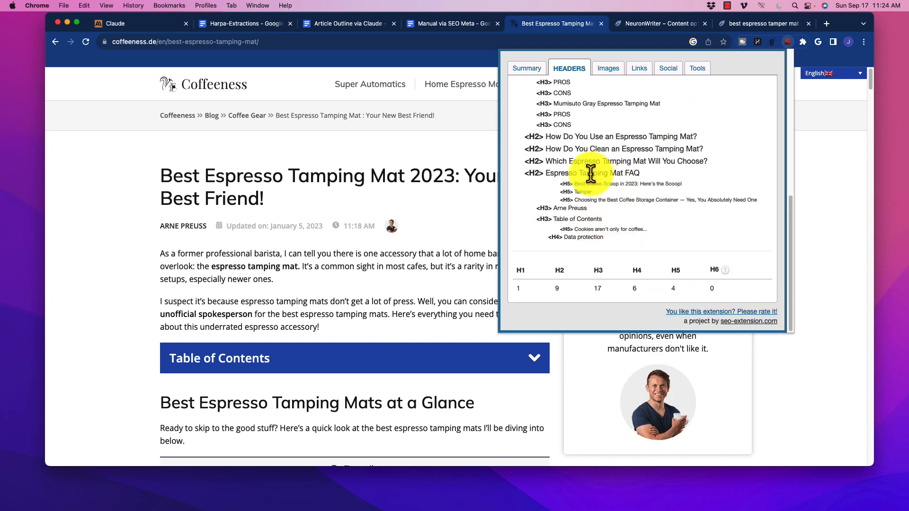
scroll(587, 174, "up", 10)
left_click(625, 258)
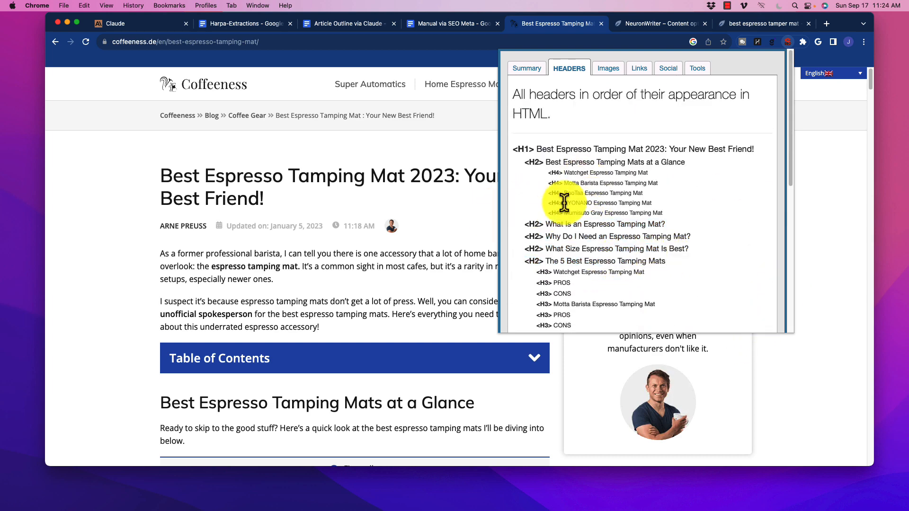
Step: Open the Manual via SEO Meta document and review the two groups of headings collected from competitor articles
left_click(257, 24)
key("super+4")
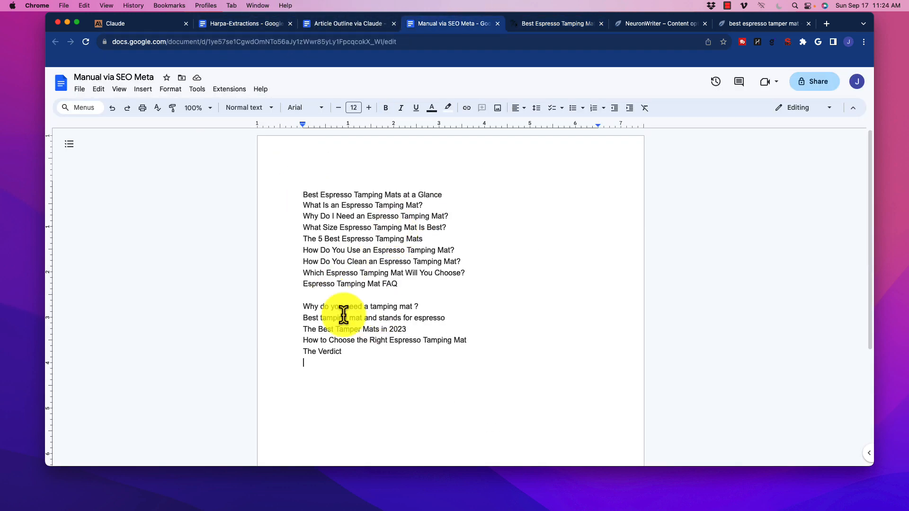
left_click_drag(401, 284, 280, 188)
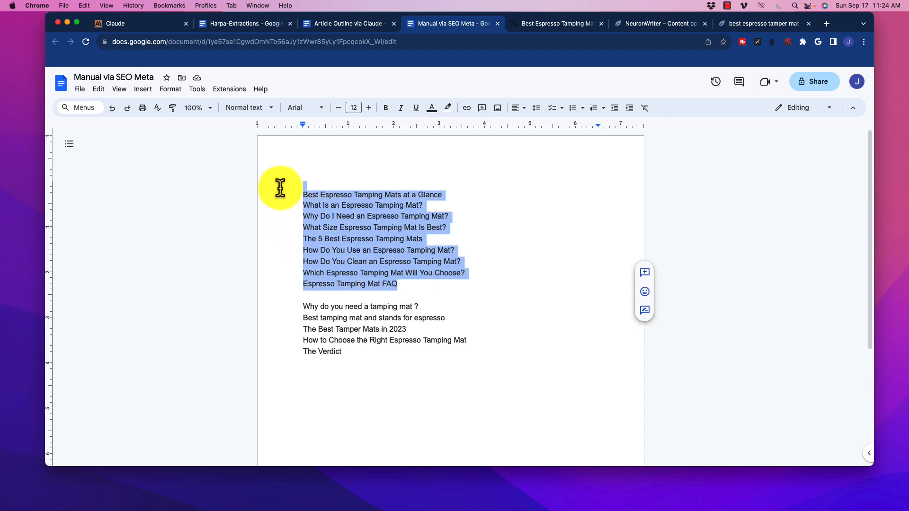
left_click_drag(412, 349, 298, 187)
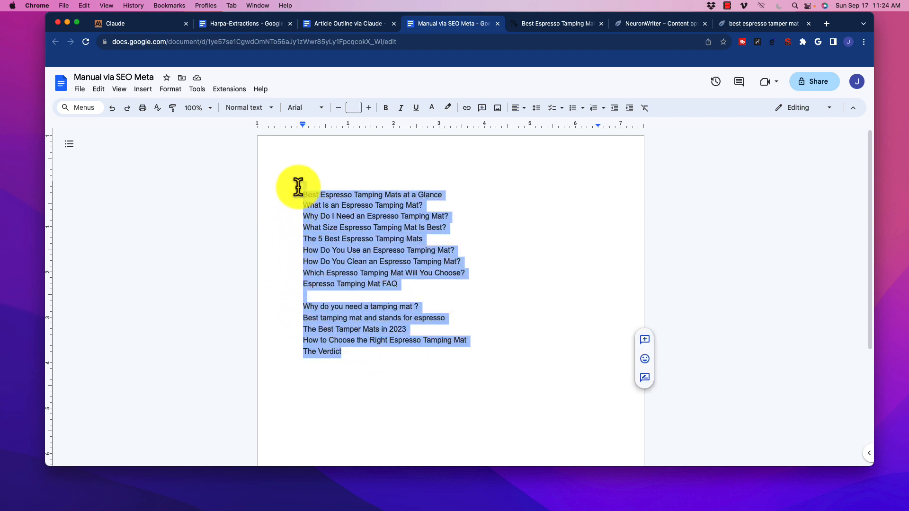
left_click(349, 195)
left_click(80, 90)
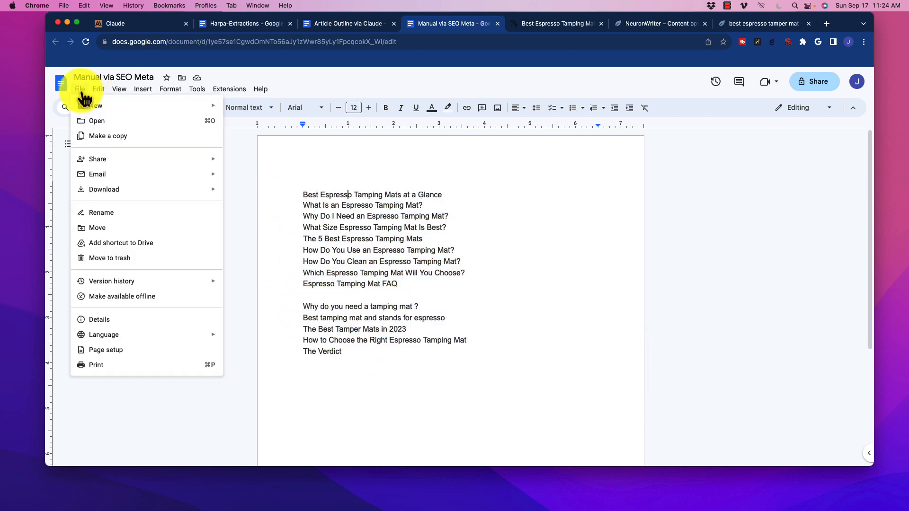
mouse_move(97, 89)
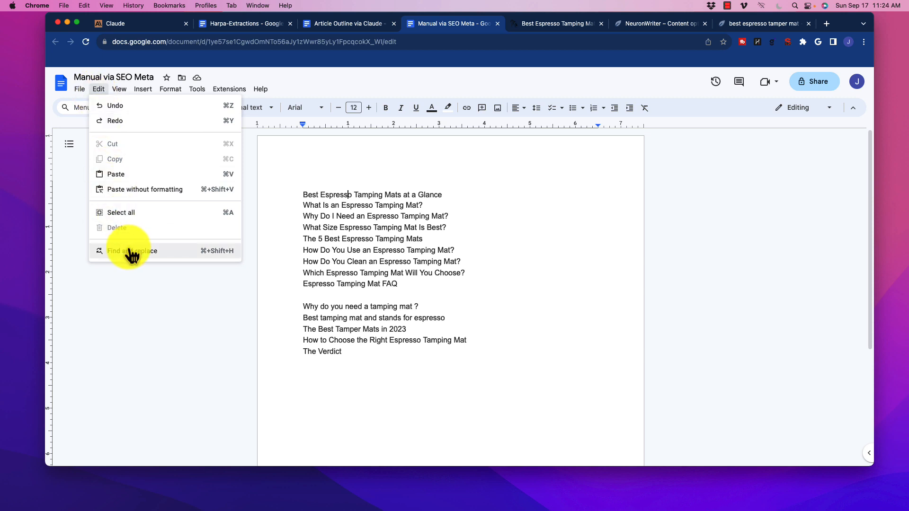
left_click(381, 283)
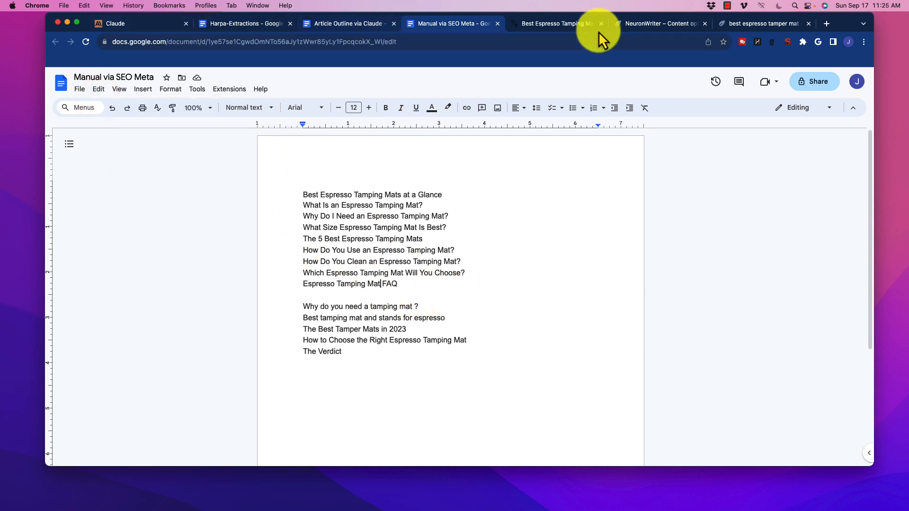
Step: Go back to the Google results and open The Coffee Mill Roasters article "7 Best Espresso Tamping Mats for Barista Setup"
left_click(549, 23)
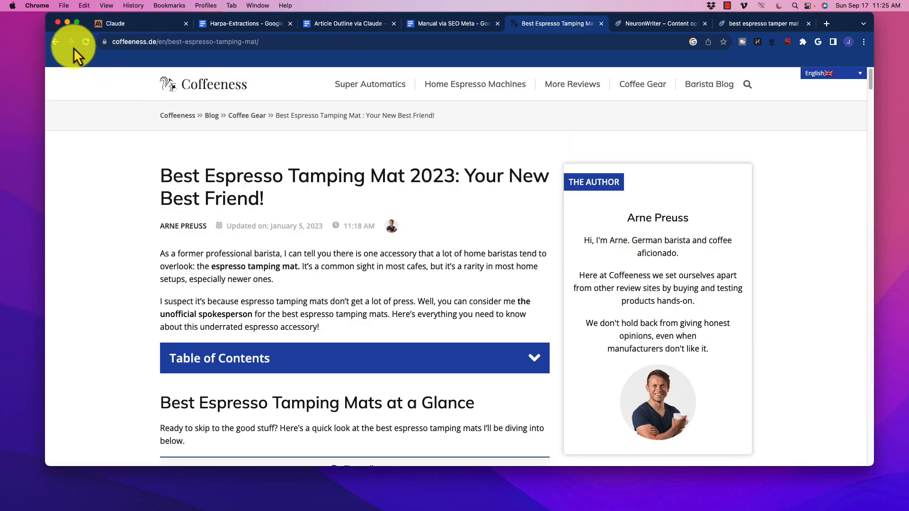
left_click(58, 47)
scroll(246, 256, "down", 4)
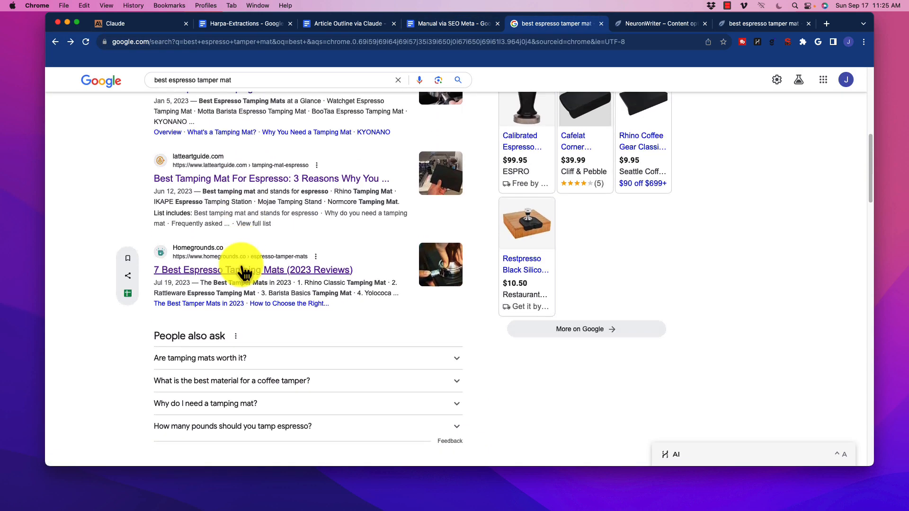
scroll(245, 273, "down", 10)
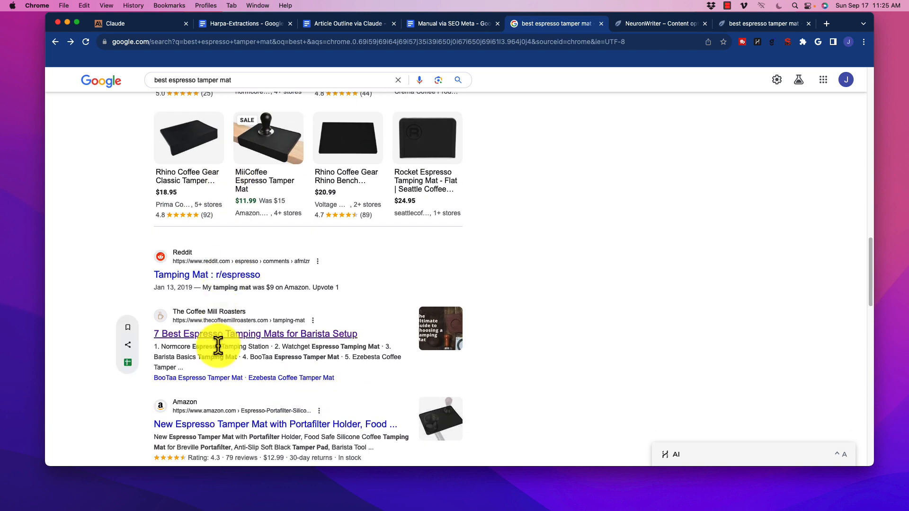
left_click(221, 333)
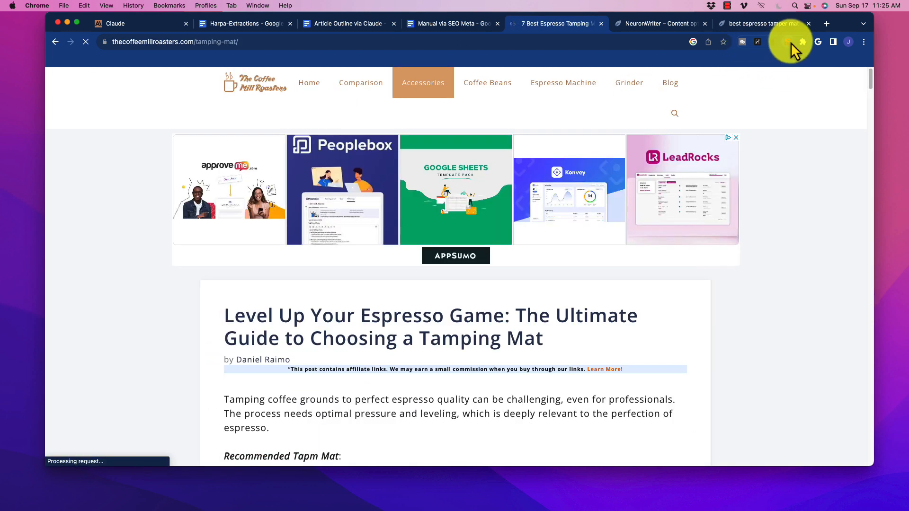
Step: List the Coffee Mill Roasters article's headers in the SEO extension and highlight the Final Words and FAQs Section headings
left_click(788, 42)
left_click(584, 78)
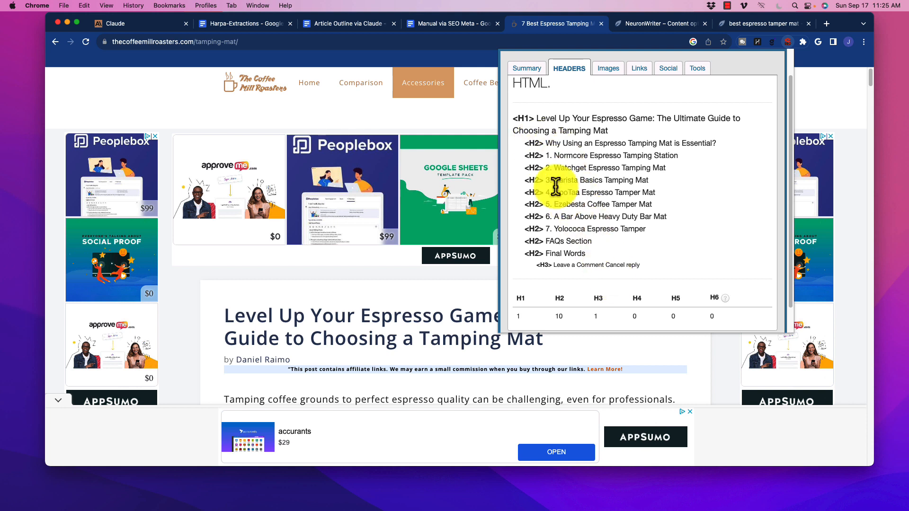
left_click_drag(595, 256, 517, 253)
left_click(593, 239)
left_click_drag(593, 240, 516, 238)
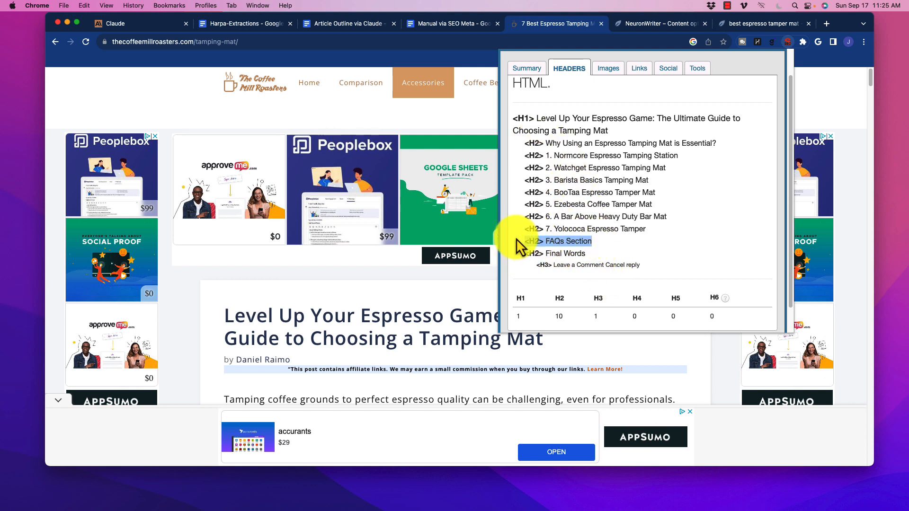
left_click(542, 227)
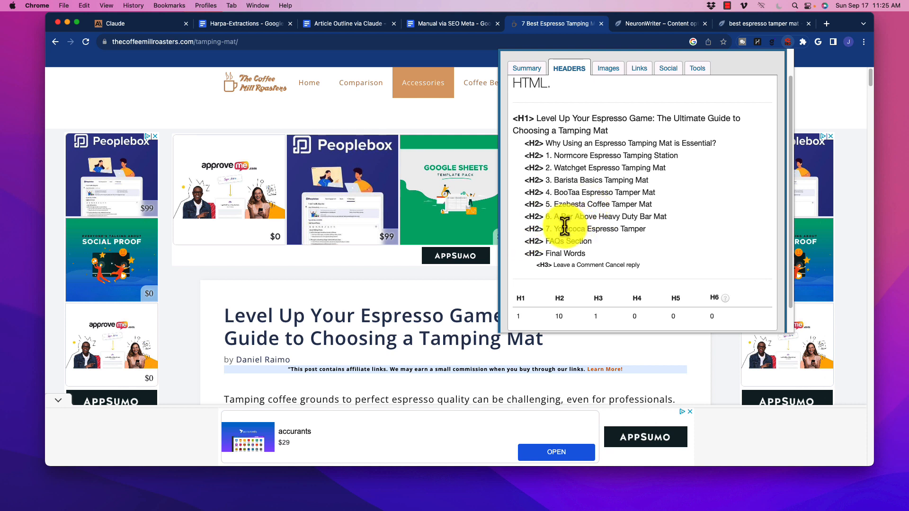
Step: Highlight the seven numbered product headings in the header list and look at the article's recommended mats section
scroll(575, 222, "down", 2)
scroll(583, 212, "up", 3)
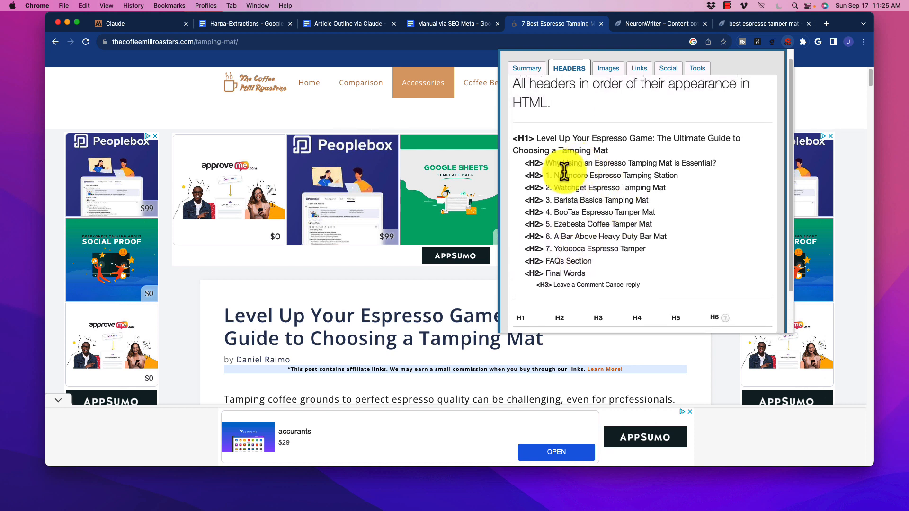
mouse_move(553, 176)
left_mouse_down()
mouse_move(649, 203)
mouse_move(691, 251)
mouse_move(616, 237)
mouse_move(547, 176)
left_mouse_up()
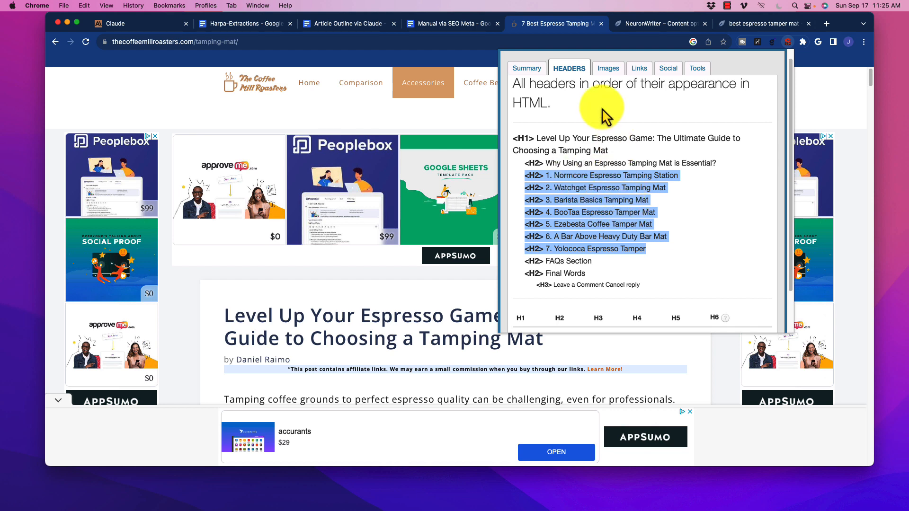
scroll(246, 280, "down", 6)
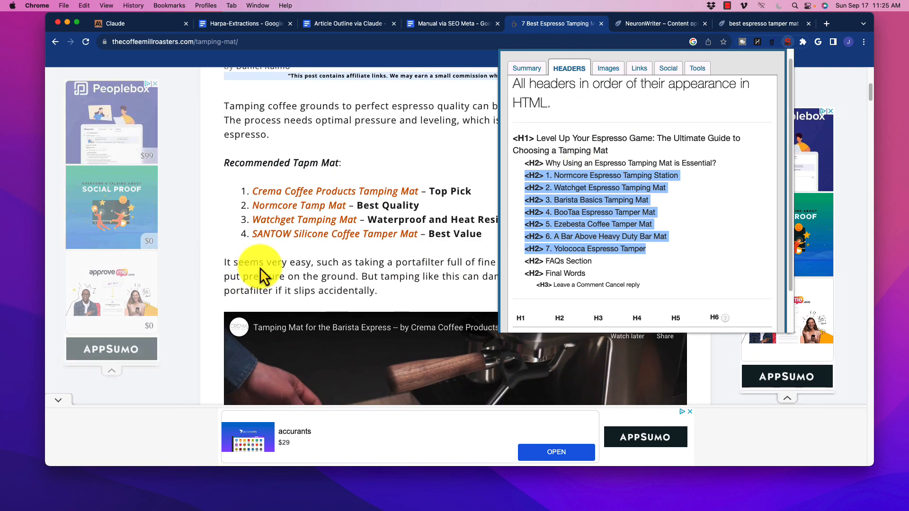
Step: Close the header list on the Coffee Mill Roasters article and switch to the Claude conversation
scroll(263, 276, "up", 6)
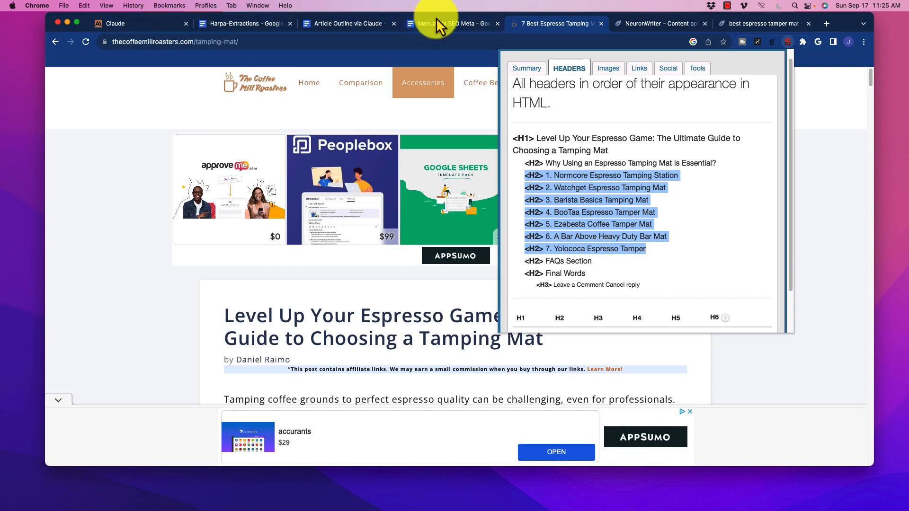
left_click(552, 23)
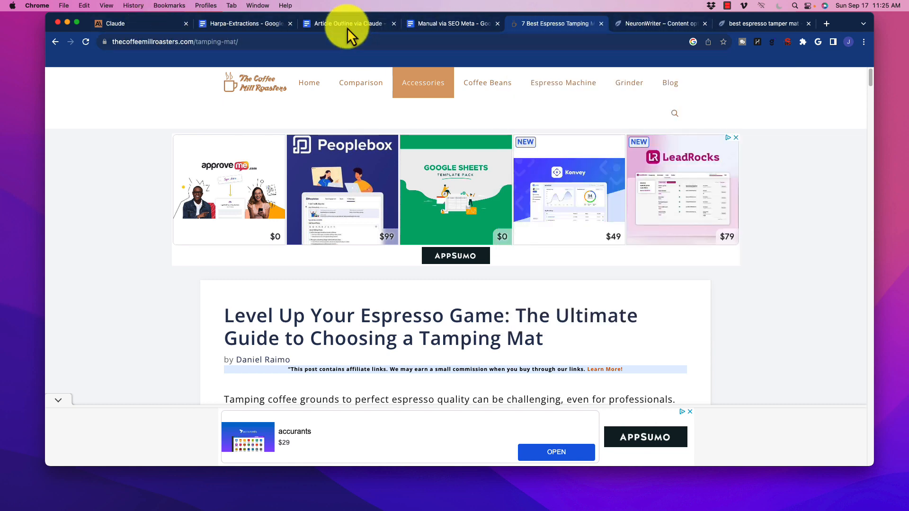
left_click(172, 21)
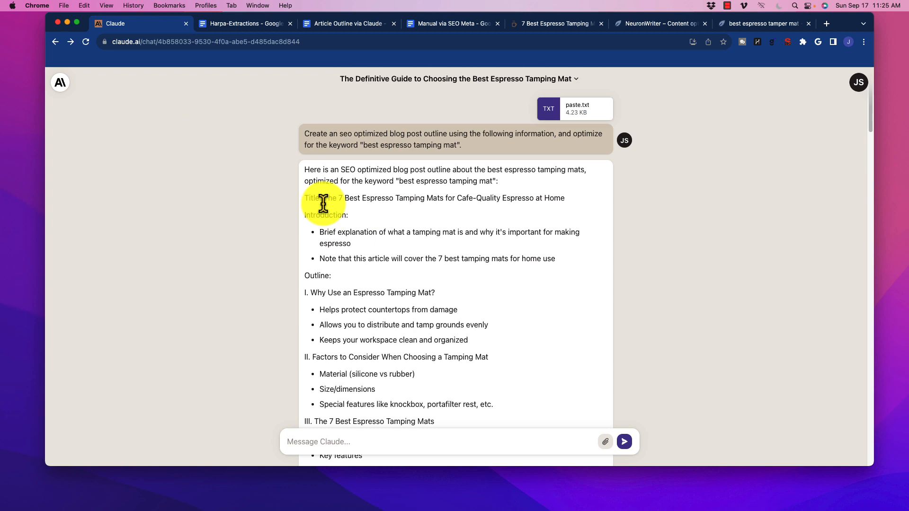
Step: Open the Harpa-Extractions document and review the competitor outlines collected in it
left_click(245, 25)
scroll(370, 239, "up", 20)
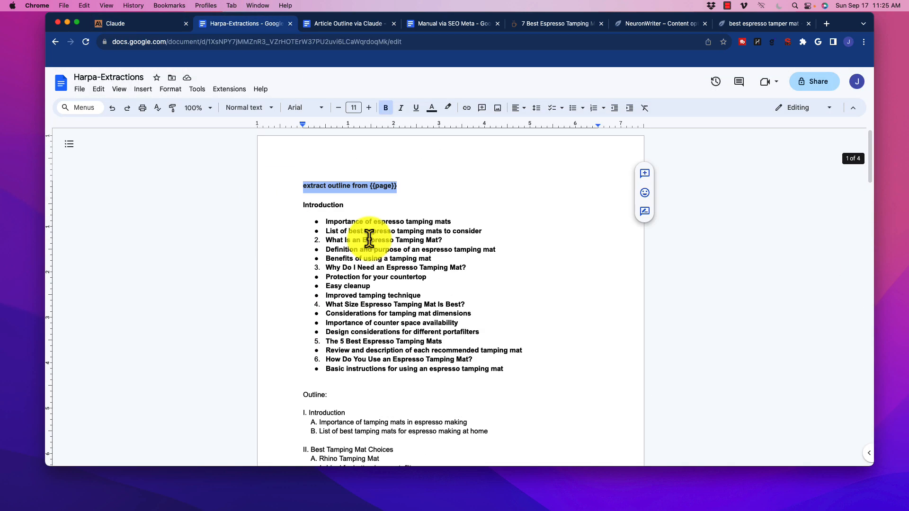
scroll(332, 225, "down", 18)
scroll(334, 226, "down", 20)
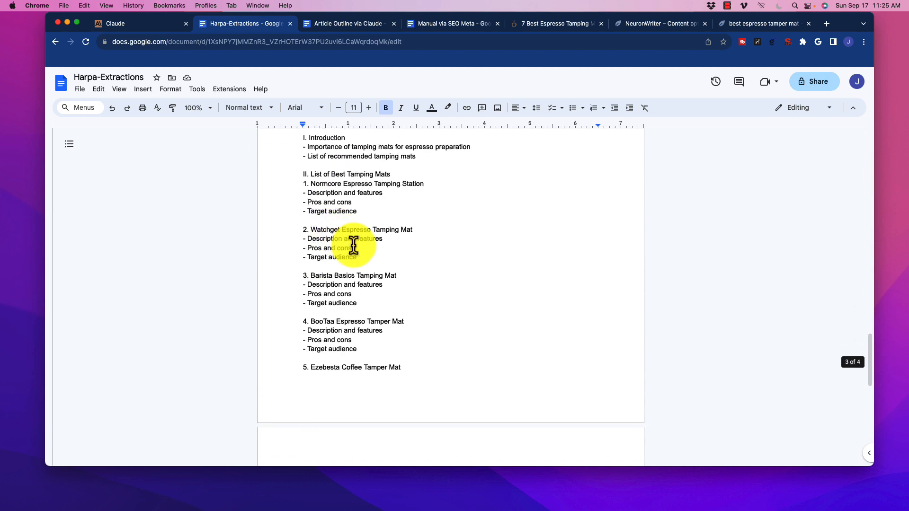
scroll(360, 236, "up", 20)
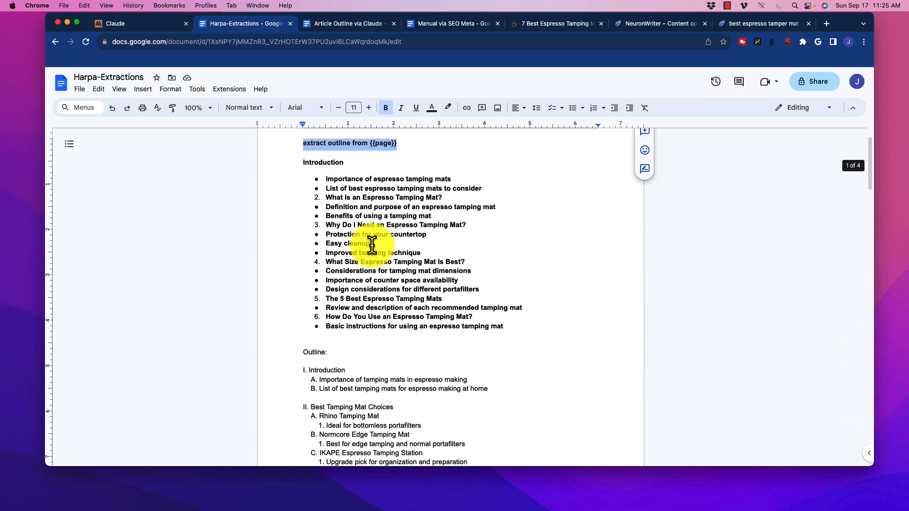
scroll(369, 237, "down", 18)
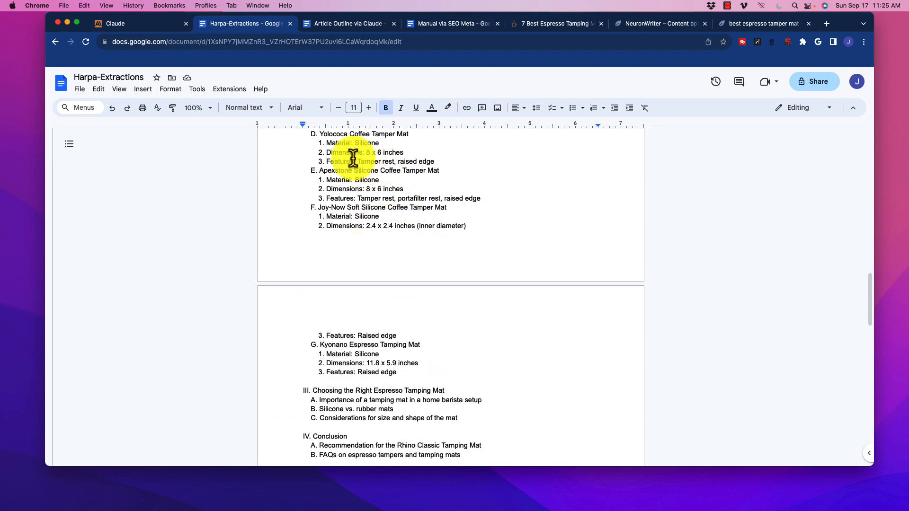
Step: Return to the Claude conversation, skim the first outline and review the prompt targeting the keyword "best espresso tamping mat"
left_click(142, 24)
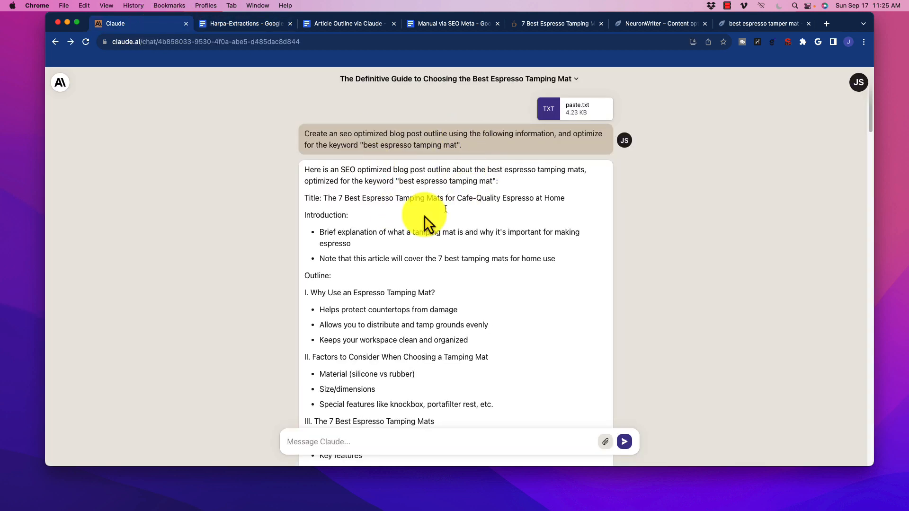
scroll(393, 286, "down", 7)
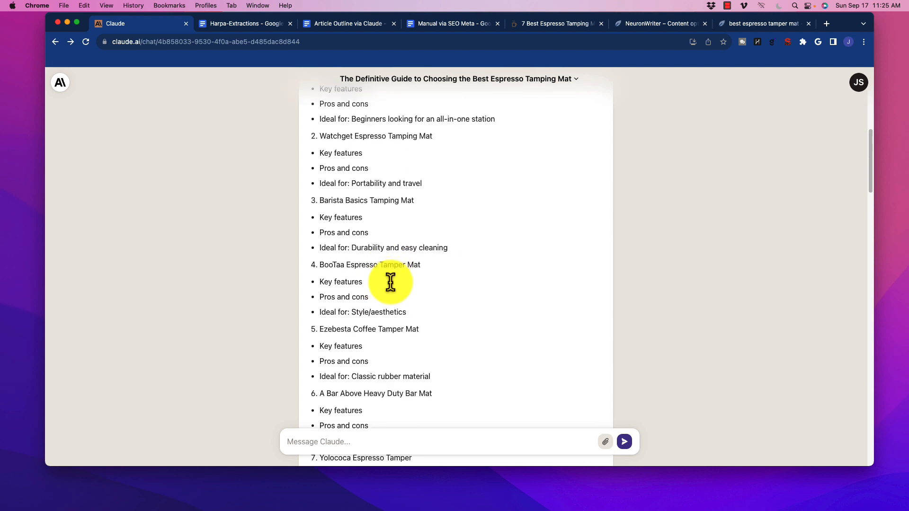
scroll(390, 284, "up", 8)
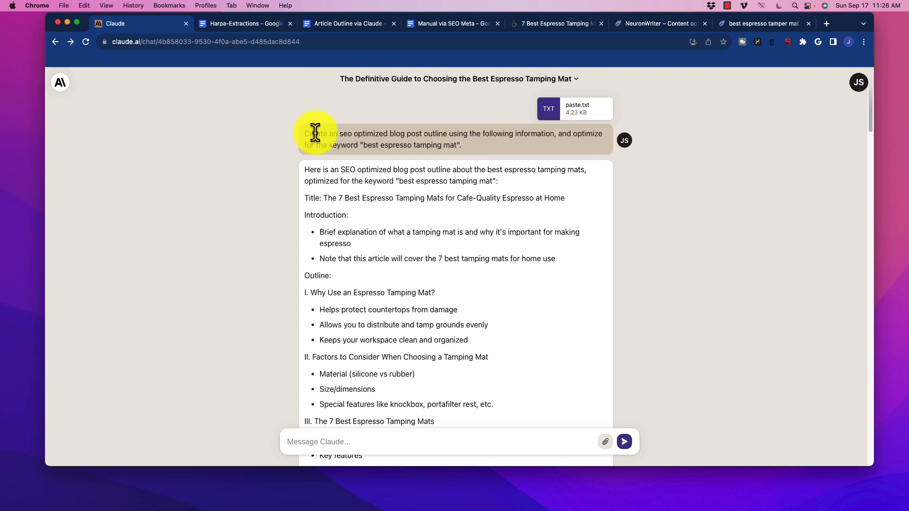
left_click_drag(315, 142, 510, 150)
left_click(418, 140)
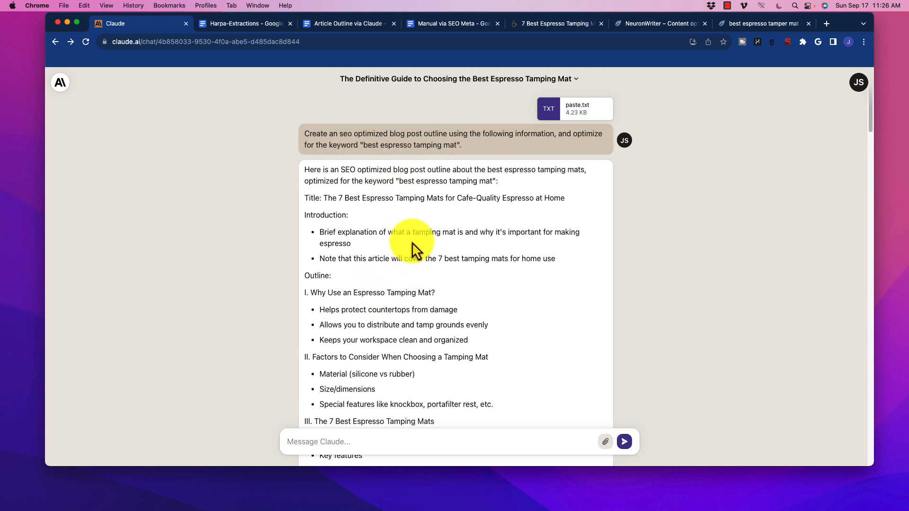
Step: Read Claude's first outline from the introduction through the seven mats to the FAQ, conclusion and focus keyphrases
scroll(363, 187, "down", 8)
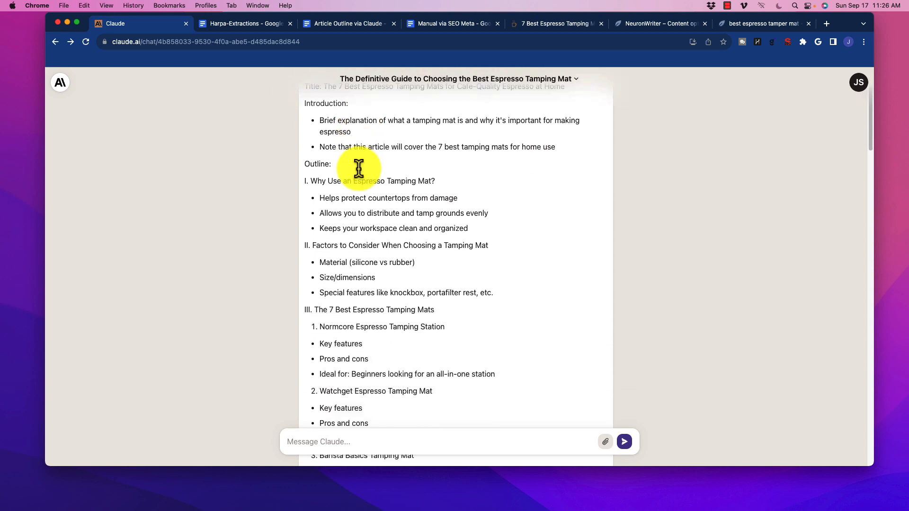
scroll(359, 171, "down", 8)
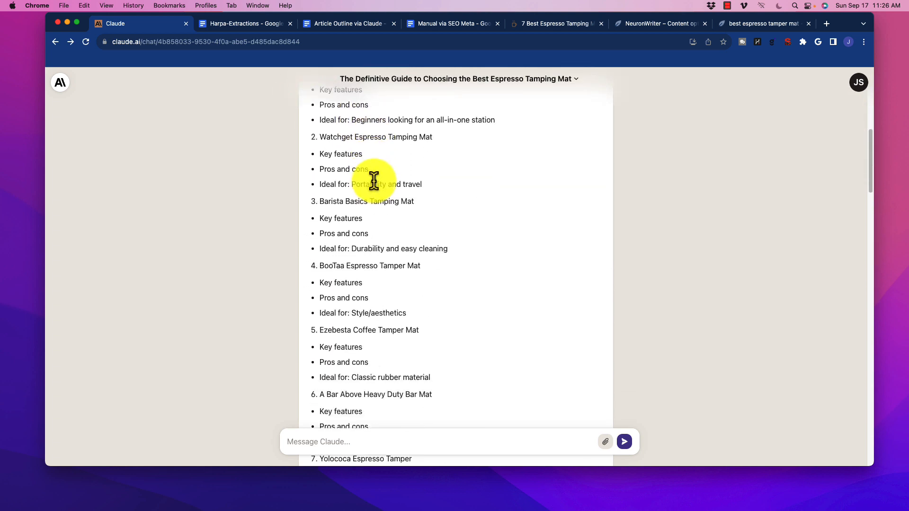
scroll(372, 180, "down", 3)
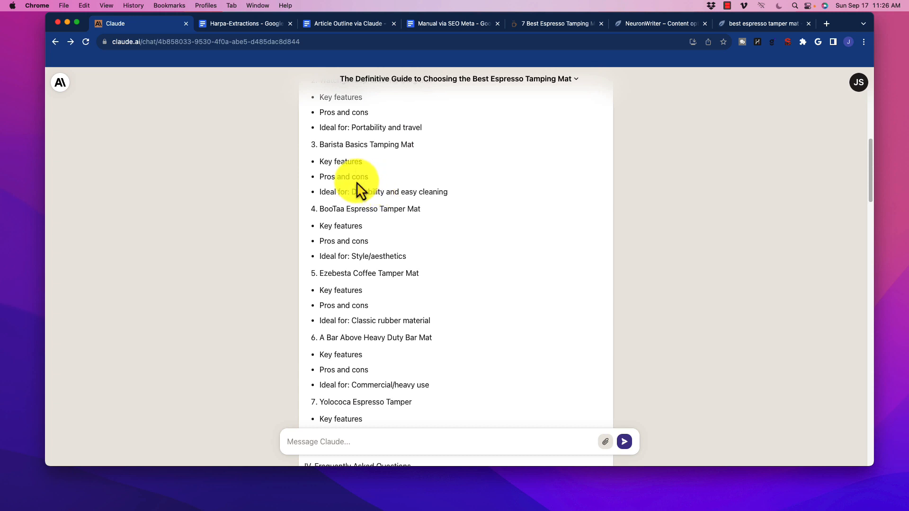
scroll(357, 183, "down", 4)
scroll(357, 183, "down", 8)
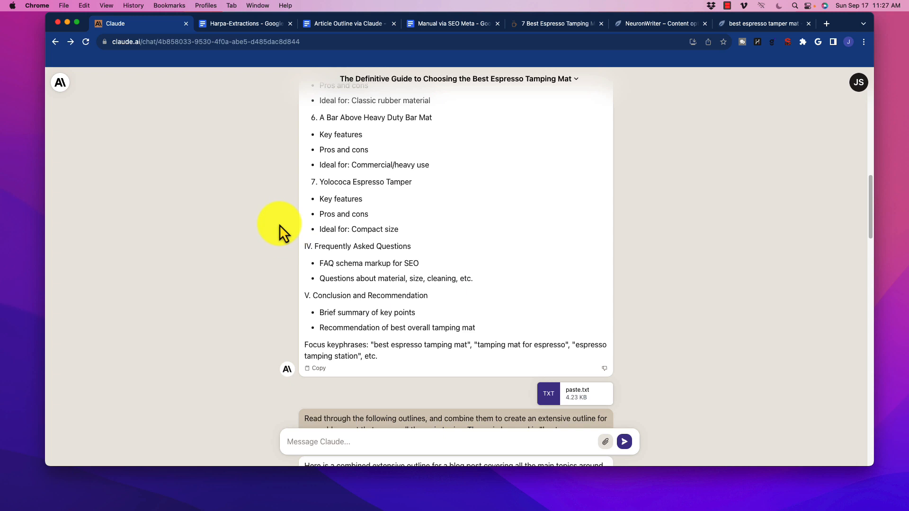
Step: Look over the combined outline and highlight the follow-up prompt "Expand it more and include everything from the outlines provided"
scroll(271, 224, "down", 5)
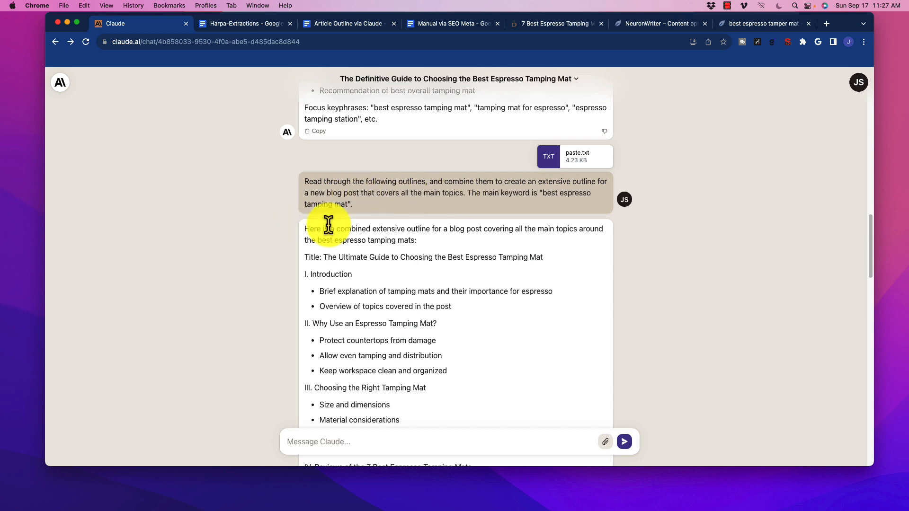
scroll(361, 219, "down", 10)
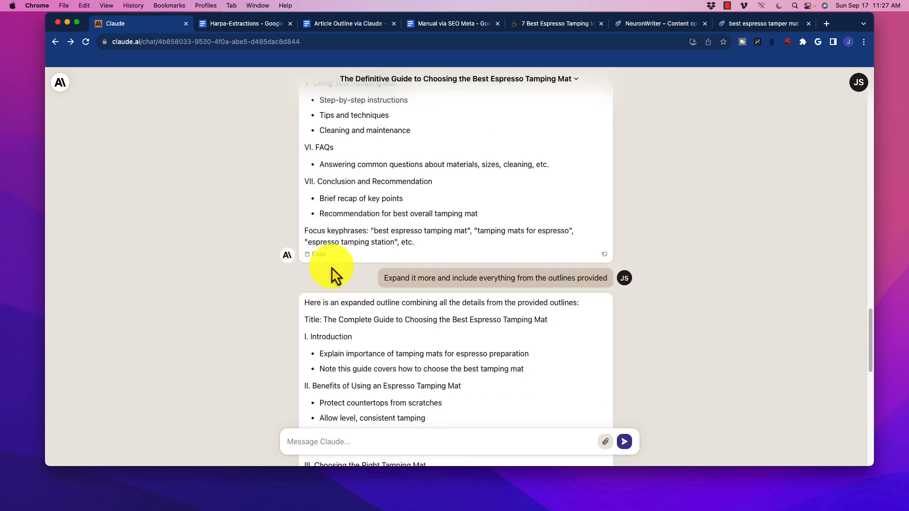
scroll(335, 274, "down", 5)
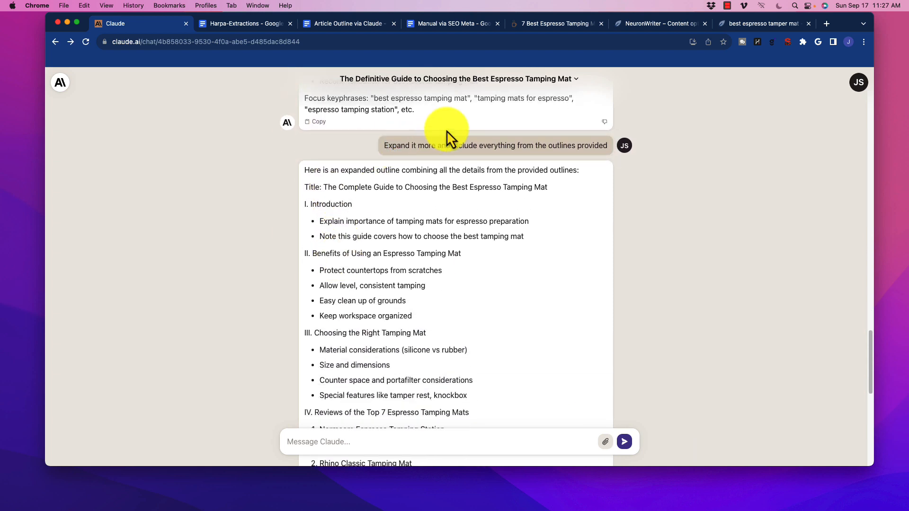
left_click_drag(384, 145, 605, 147)
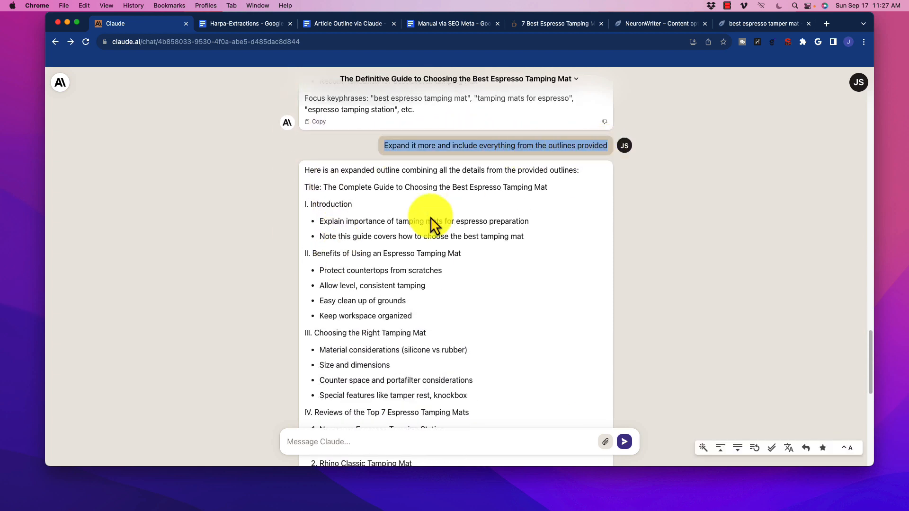
Step: Skim the expanded outline down to its focus keyphrases and return to its title and introduction
scroll(430, 213, "down", 4)
scroll(422, 204, "down", 6)
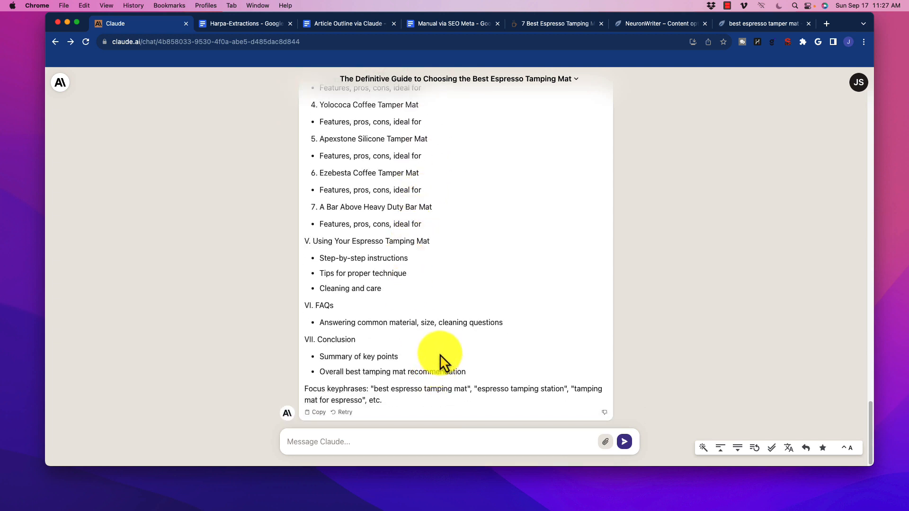
scroll(420, 335, "up", 7)
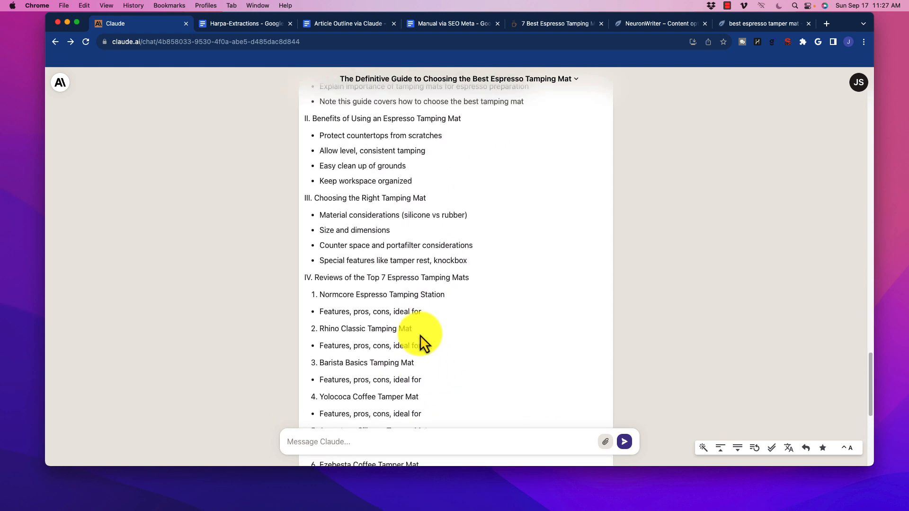
scroll(408, 313, "up", 3)
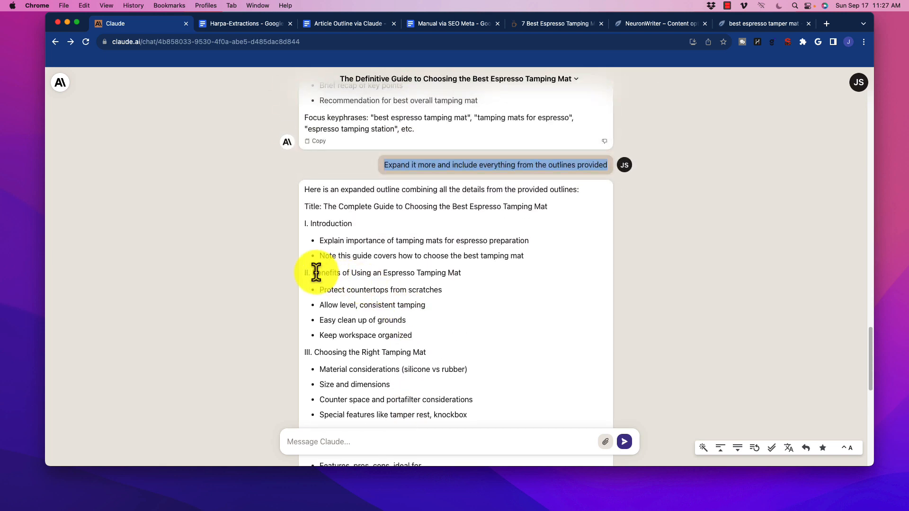
Step: Highlight the expanded outline's headings on the benefits of a tamping mat and the reviews of the top 7 mats
left_click_drag(316, 273, 471, 280)
scroll(411, 292, "down", 2)
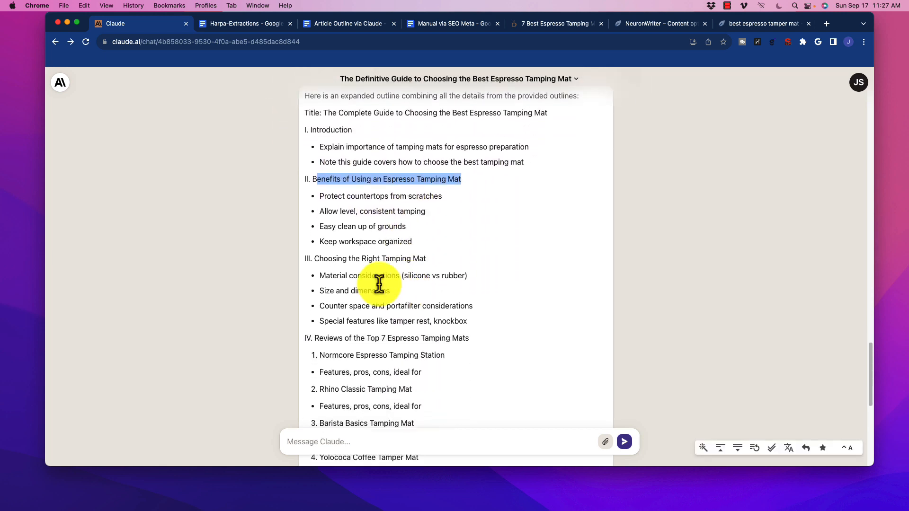
left_click(319, 259)
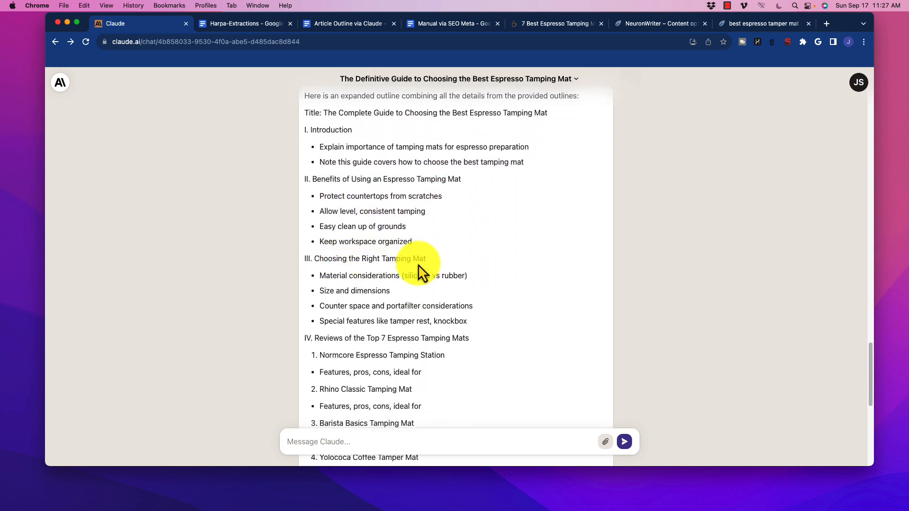
scroll(408, 260, "down", 2)
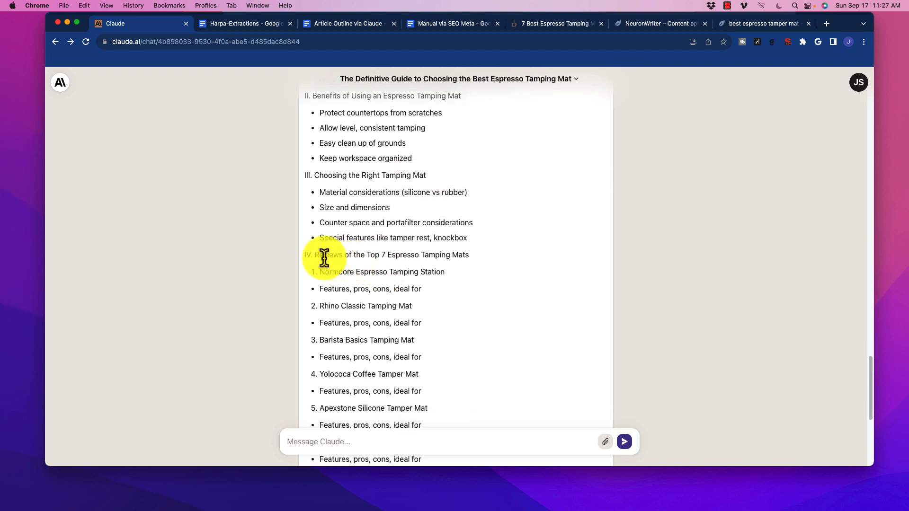
left_click_drag(315, 256, 473, 258)
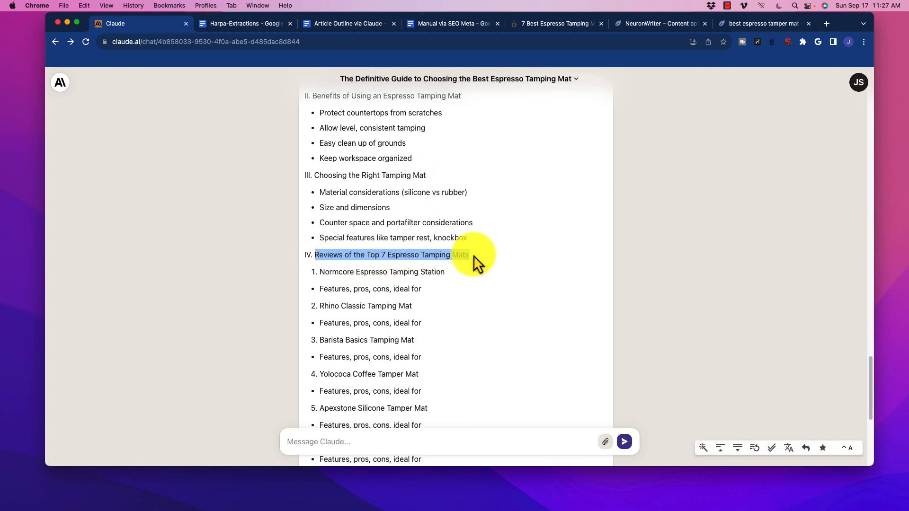
left_click(411, 255)
Step: Examine the seven product entries in the reviews section and highlight the "Features, pros, cons, ideal for" line under the first
scroll(402, 256, "down", 3)
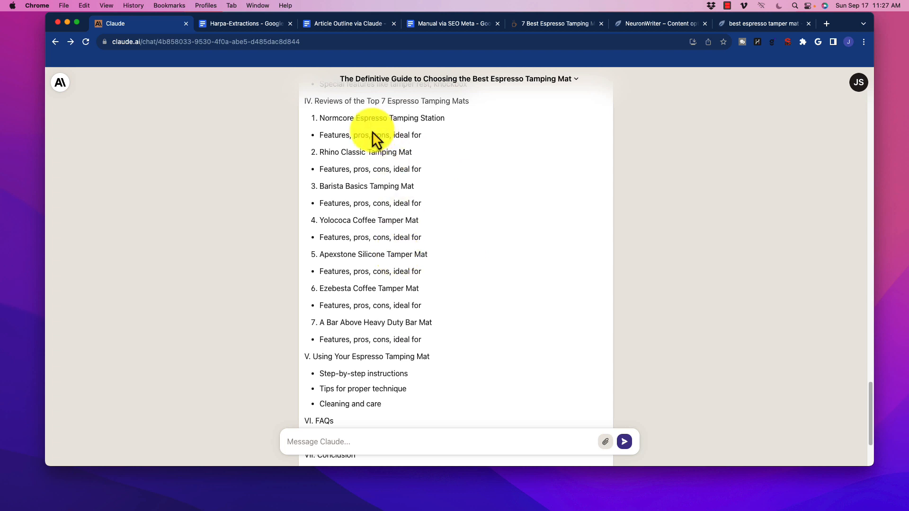
left_click_drag(329, 119, 399, 228)
left_click(399, 228)
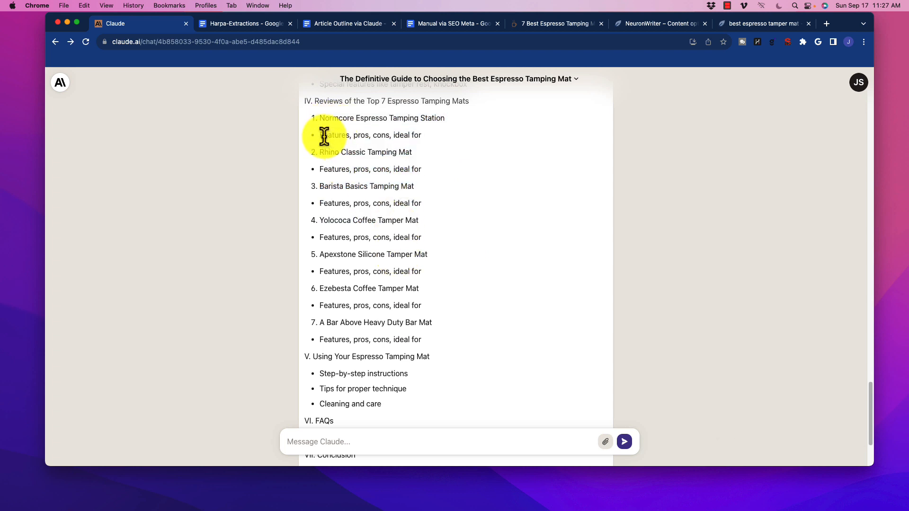
left_click_drag(321, 136, 425, 138)
left_click(459, 207)
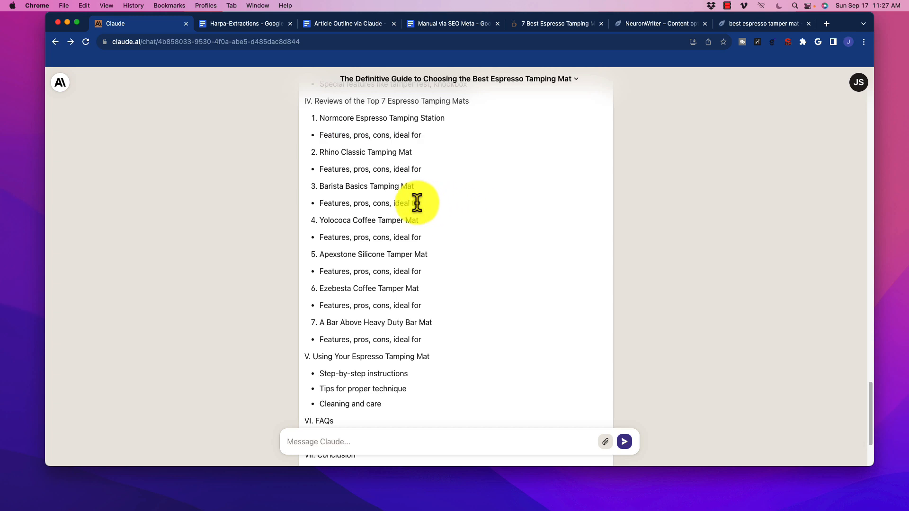
Step: Highlight the "Using Your Espresso Tamping Mat" heading and its bullets on step-by-step instructions and cleaning and care
scroll(400, 286, "down", 3)
left_click_drag(314, 241, 430, 243)
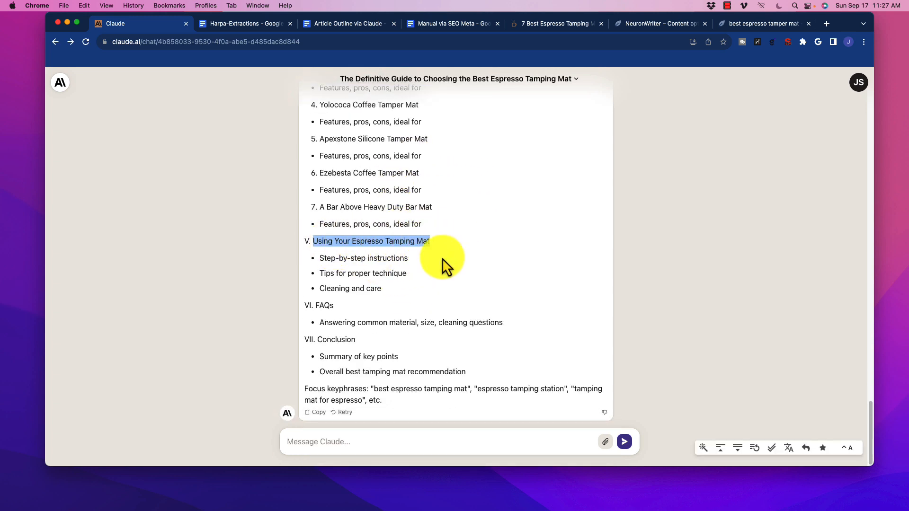
left_click_drag(326, 260, 432, 266)
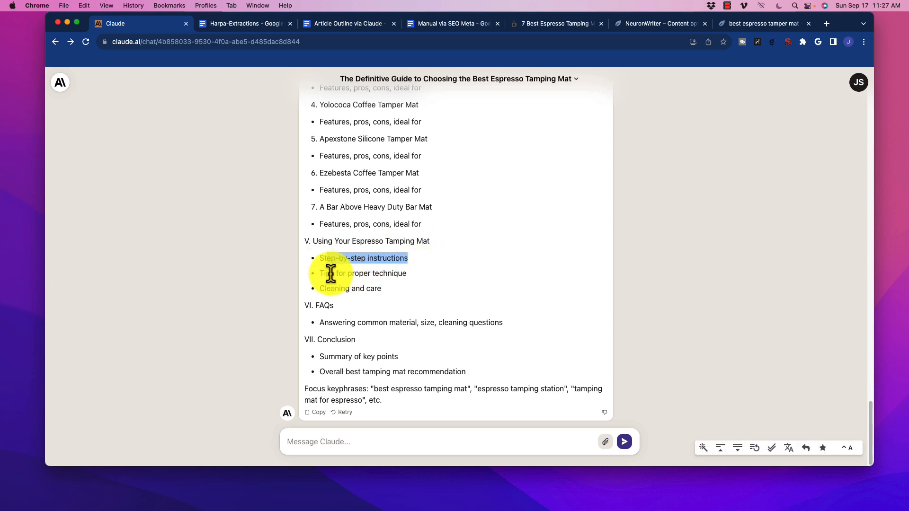
left_click_drag(331, 273, 416, 293)
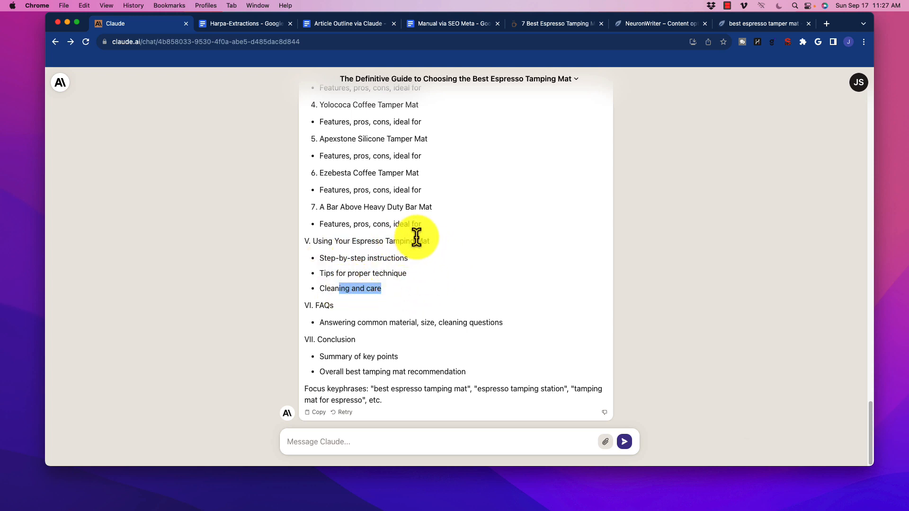
Step: Go back to the start of the expanded outline and reread it down to the section on using the mat
scroll(416, 250, "up", 1)
scroll(415, 249, "up", 10)
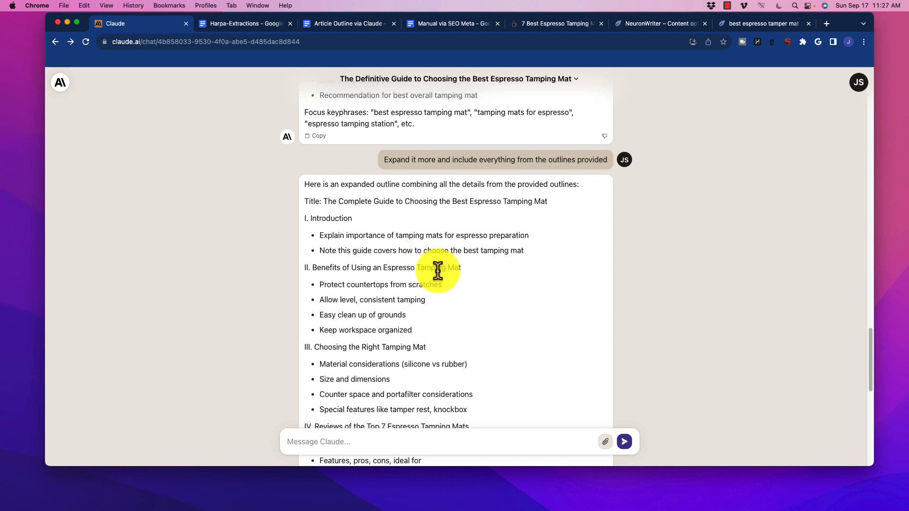
scroll(398, 274, "down", 5)
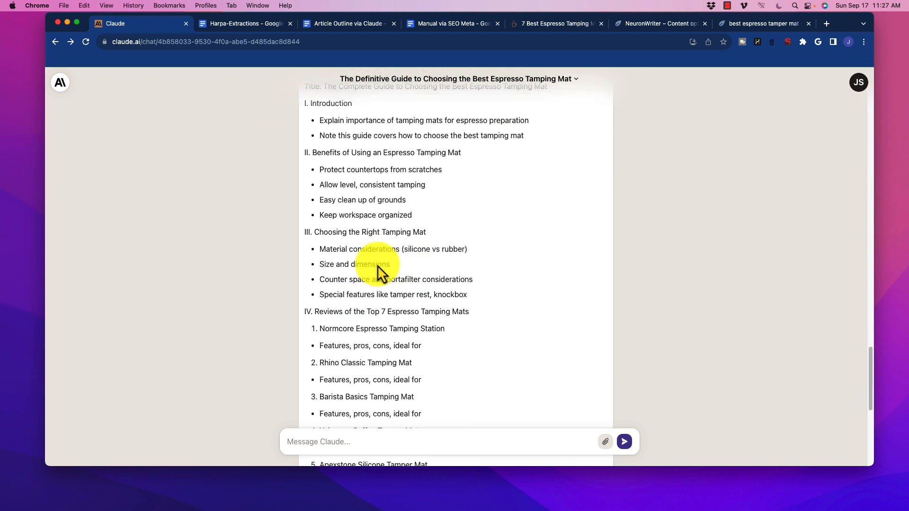
scroll(359, 263, "down", 4)
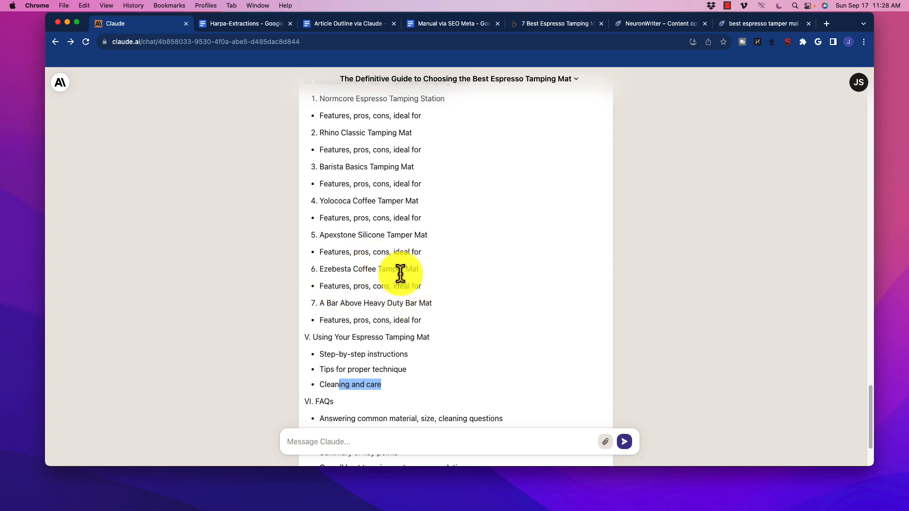
Step: Highlight the expanded outline's lines from "Cleaning and care" through the FAQs bullet on common material, size and cleaning questions
scroll(365, 322, "down", 2)
left_click_drag(328, 285, 426, 323)
left_click(382, 284)
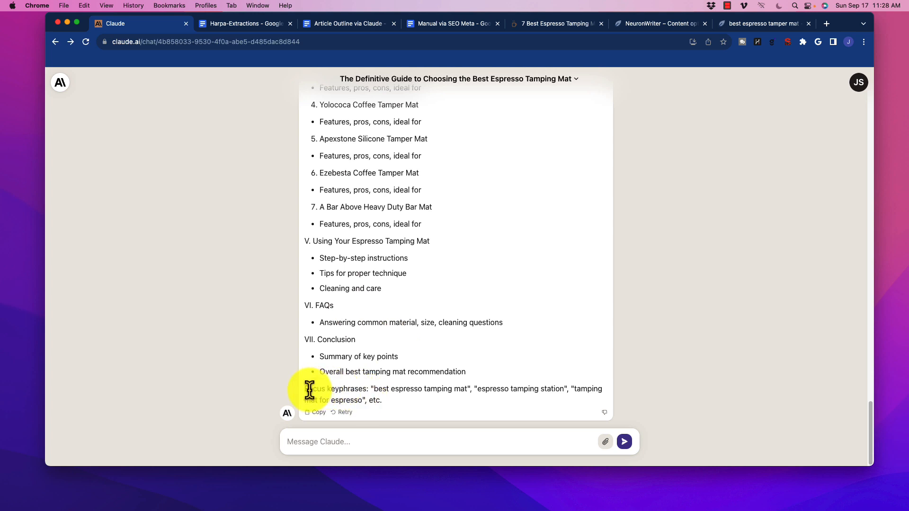
Step: Highlight the "Focus keyphrases" label ending the expanded outline and its phrases "espresso tamping station" and "tamping mat for espresso"
left_click_drag(309, 389, 368, 389)
left_click(390, 389)
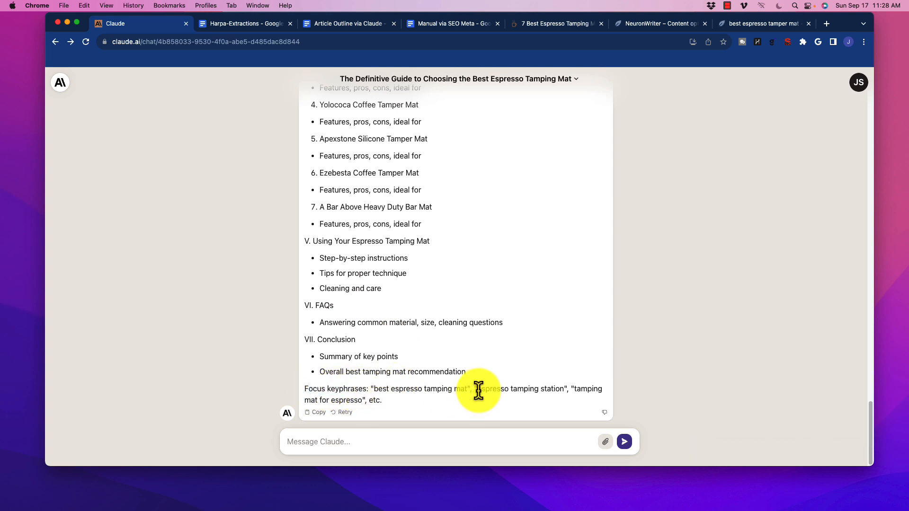
left_click_drag(478, 389, 564, 391)
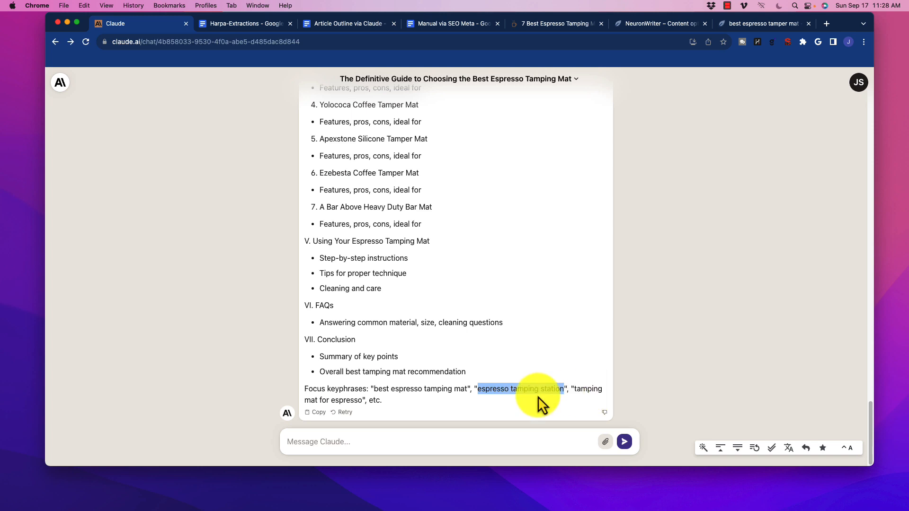
left_click_drag(320, 400, 369, 401)
left_click(412, 372)
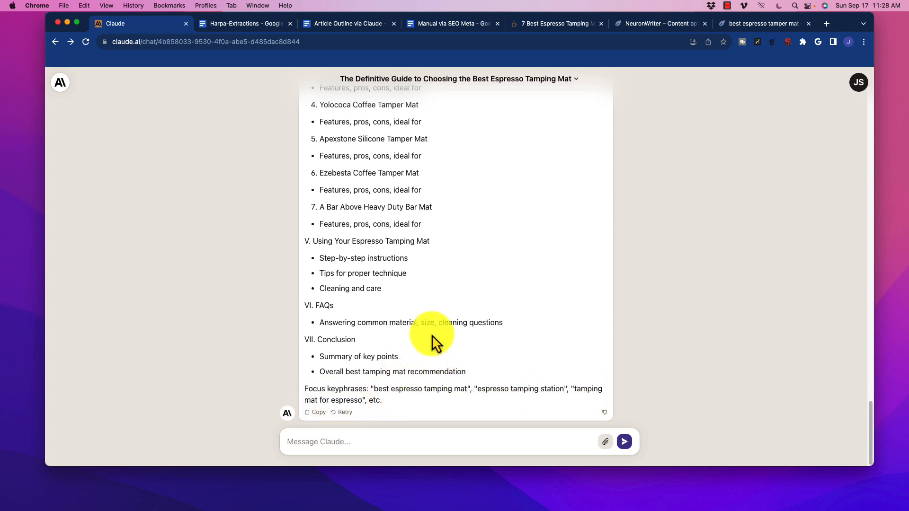
Step: Review the whole conversation from the first SEO outline prompt through the combined and expanded outlines, and return to its start
scroll(432, 341, "up", 15)
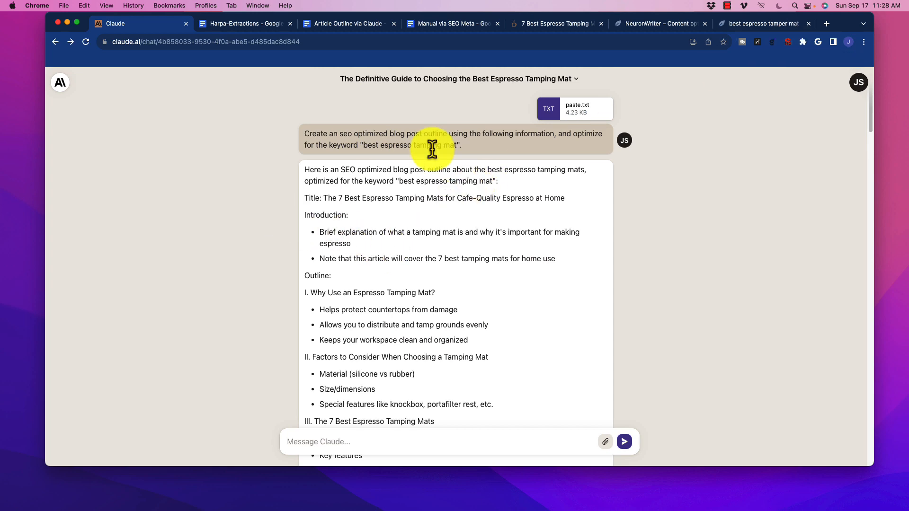
scroll(369, 196, "down", 20)
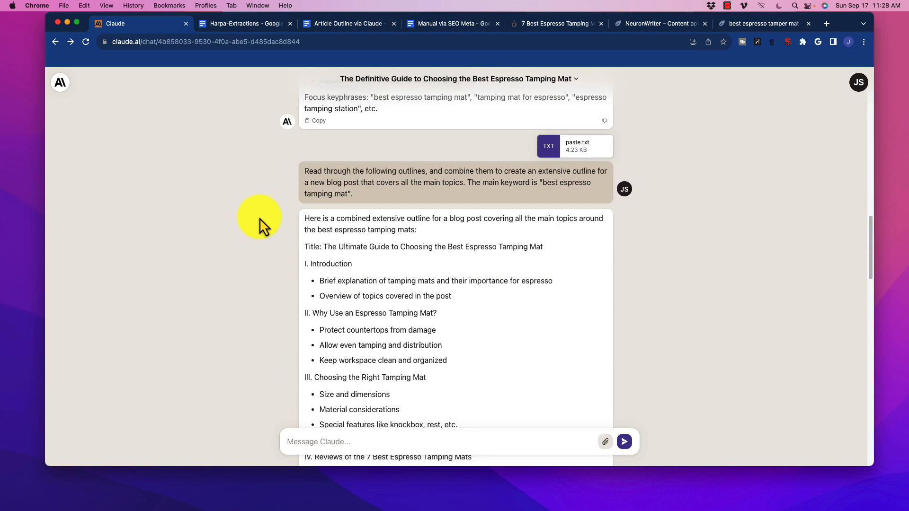
scroll(257, 209, "down", 10)
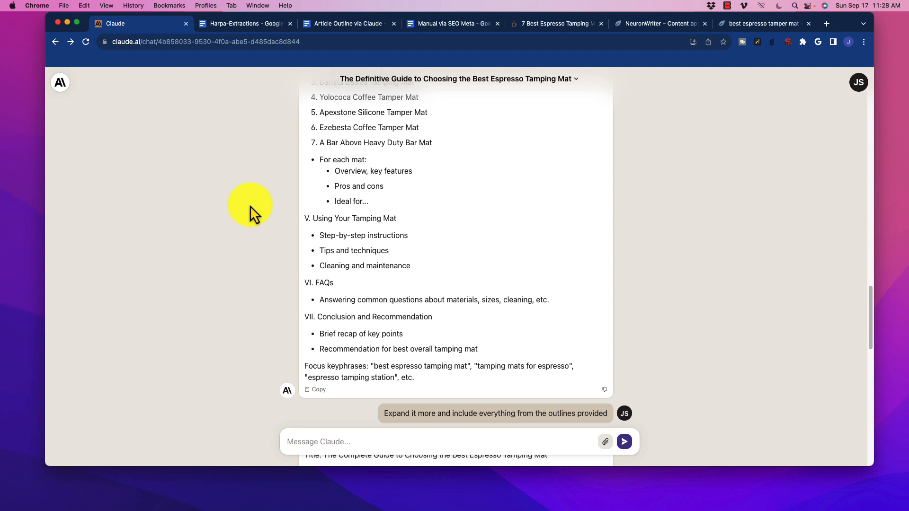
scroll(279, 251, "down", 15)
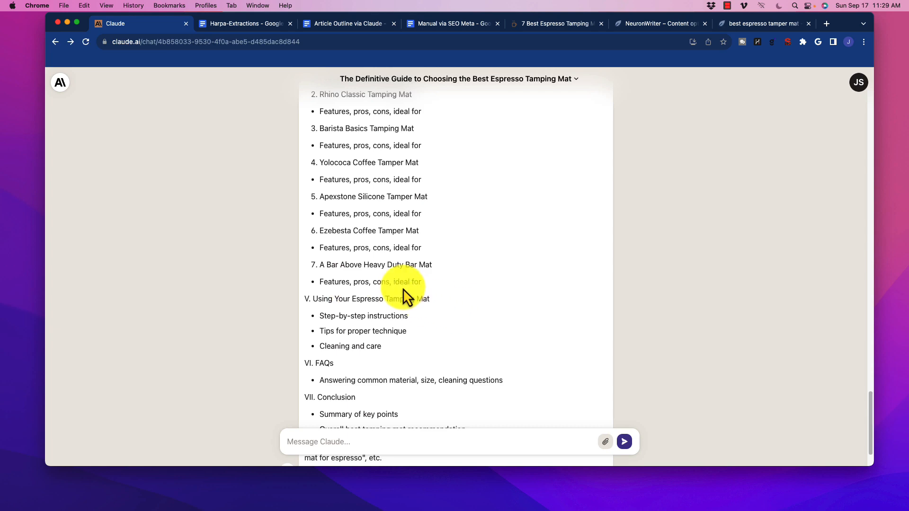
scroll(359, 261, "down", 3)
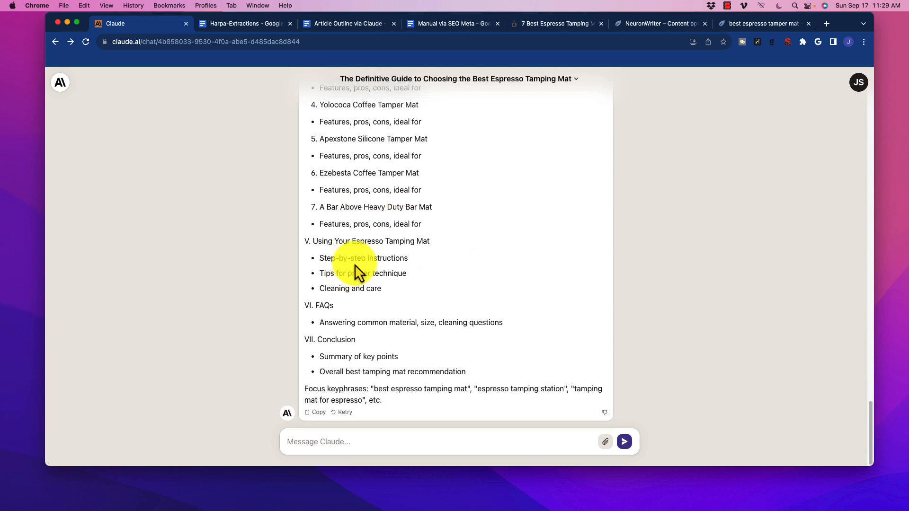
scroll(353, 264, "up", 15)
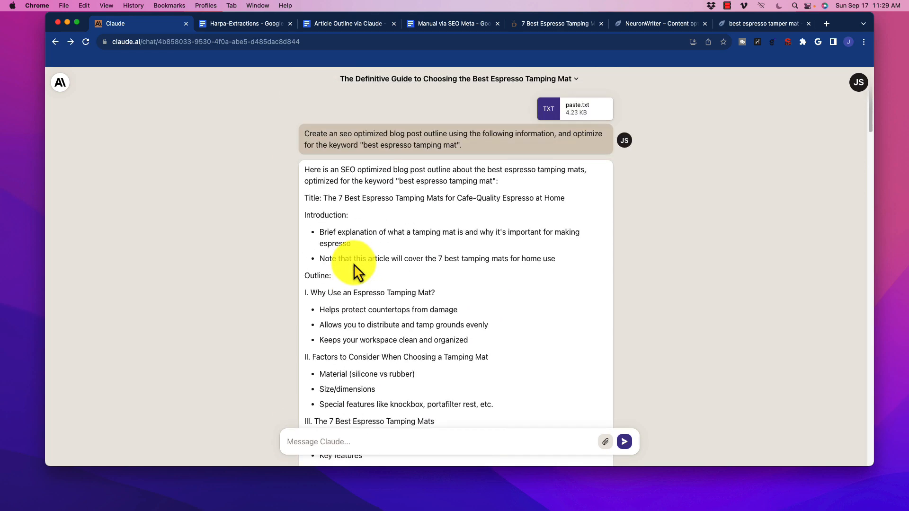